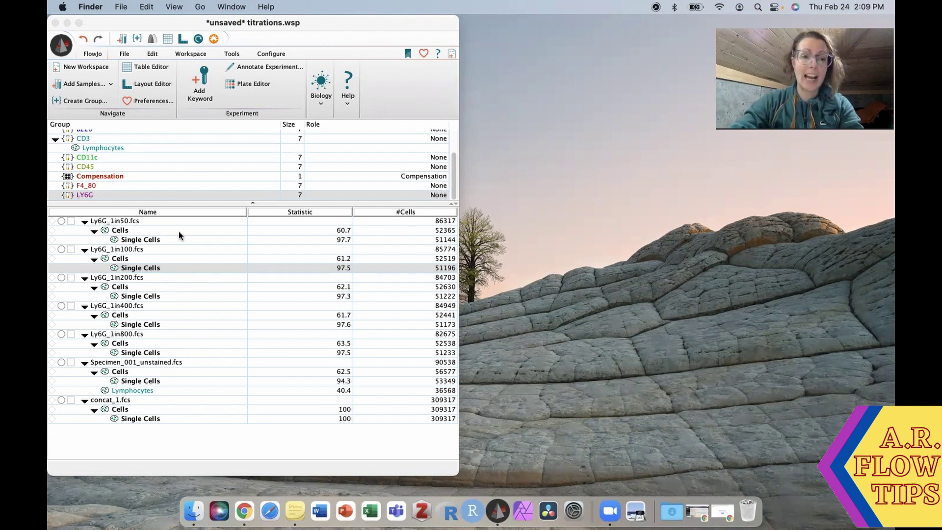
Open the Y780-A :: Ly6G histogram of Ly6G_1in100 Single Cells and move its window right.
double_click(127, 268)
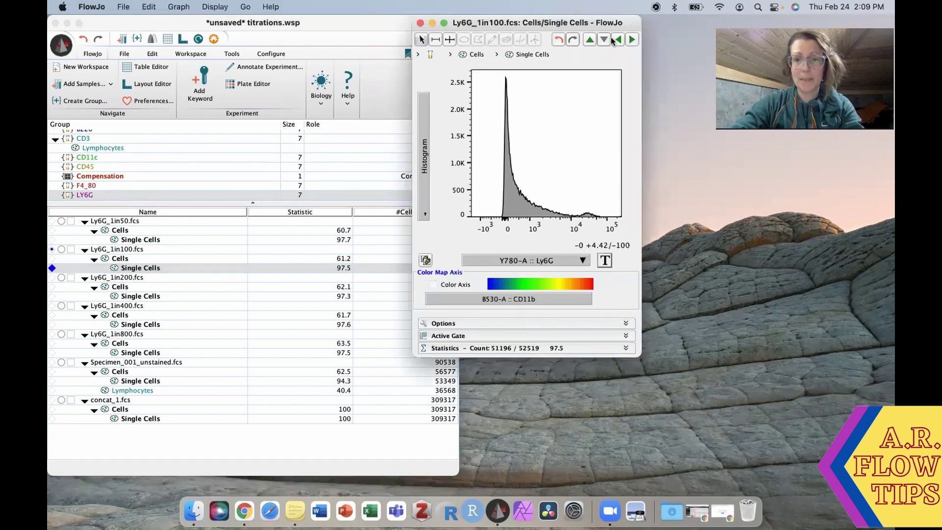
left_click_drag(599, 25, 648, 85)
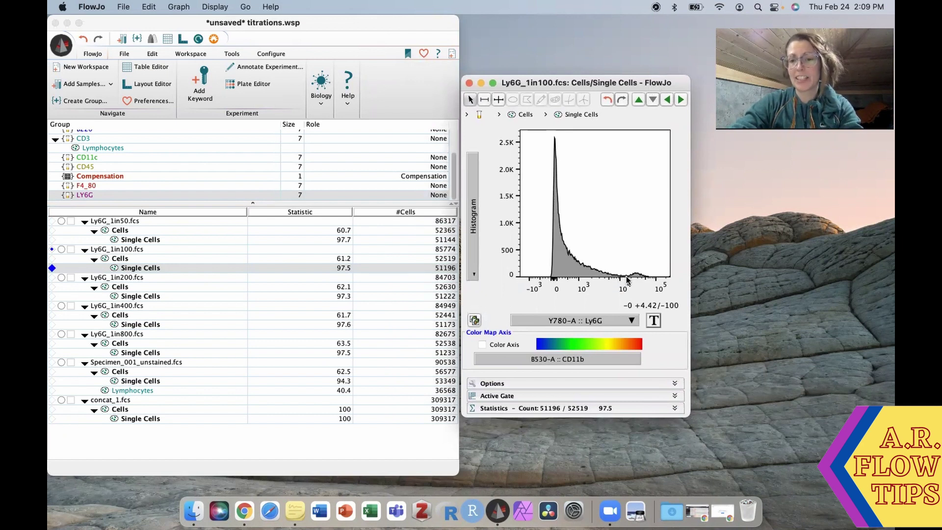
key("super+grave")
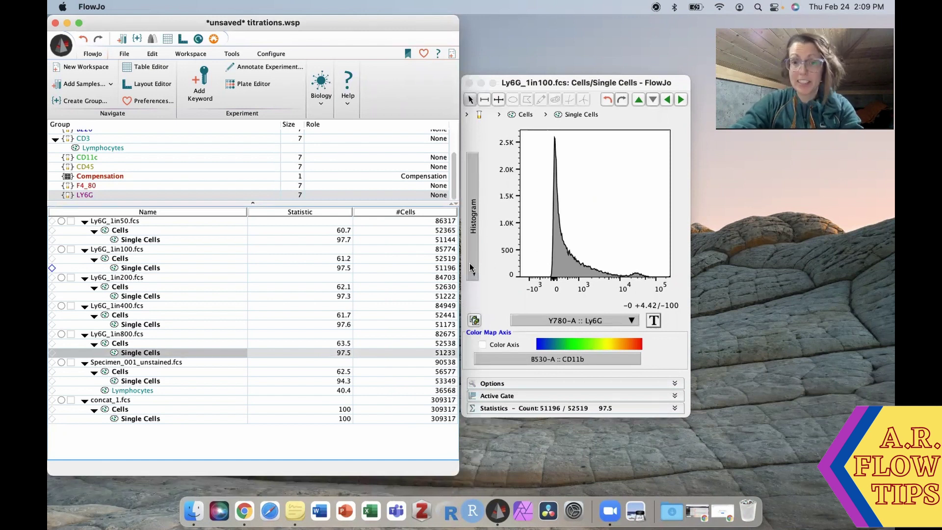
Plot Ly6G against FSC-H and gate the Ly6G-bright cells as Ly6G+.
left_click(470, 269)
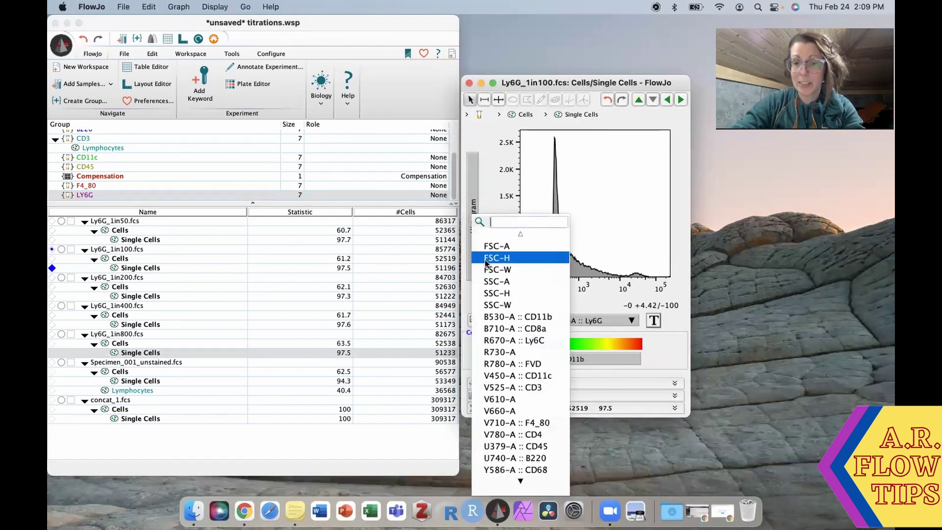
left_click(485, 259)
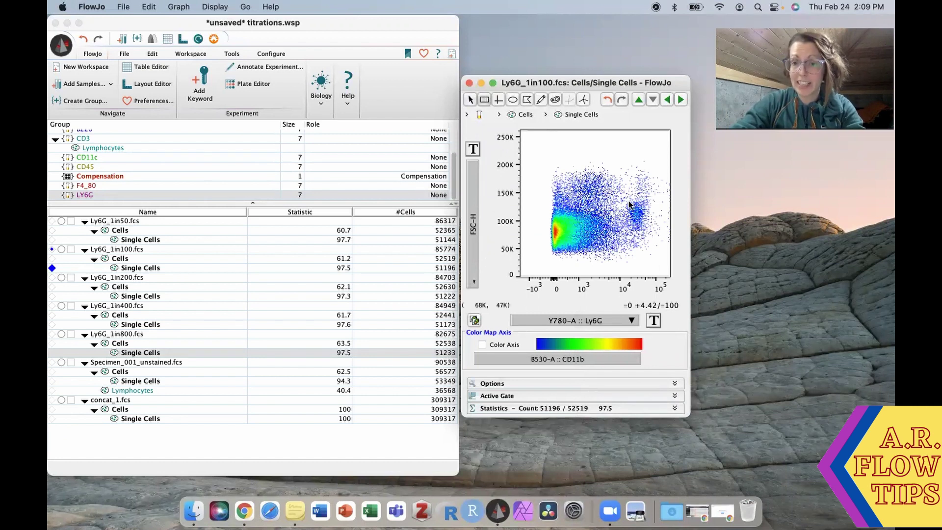
left_click_drag(624, 166, 657, 256)
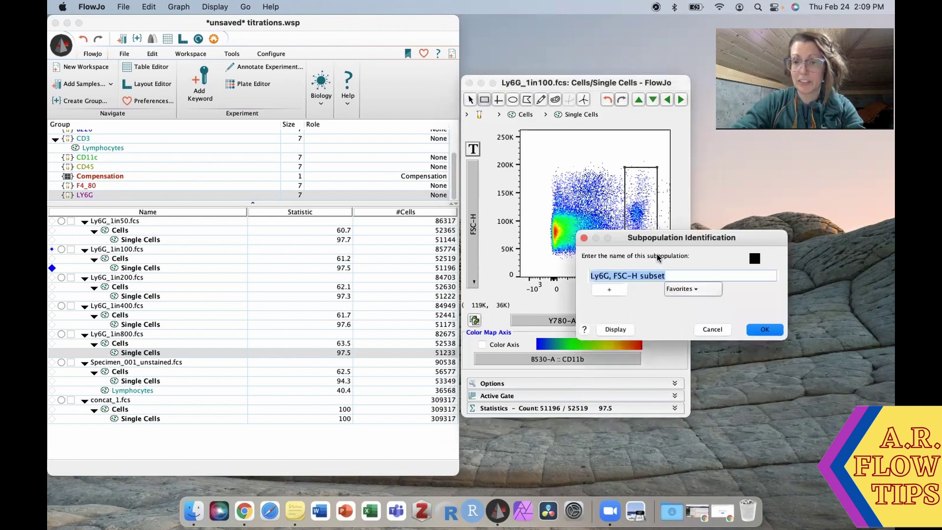
type("Ly6G=")
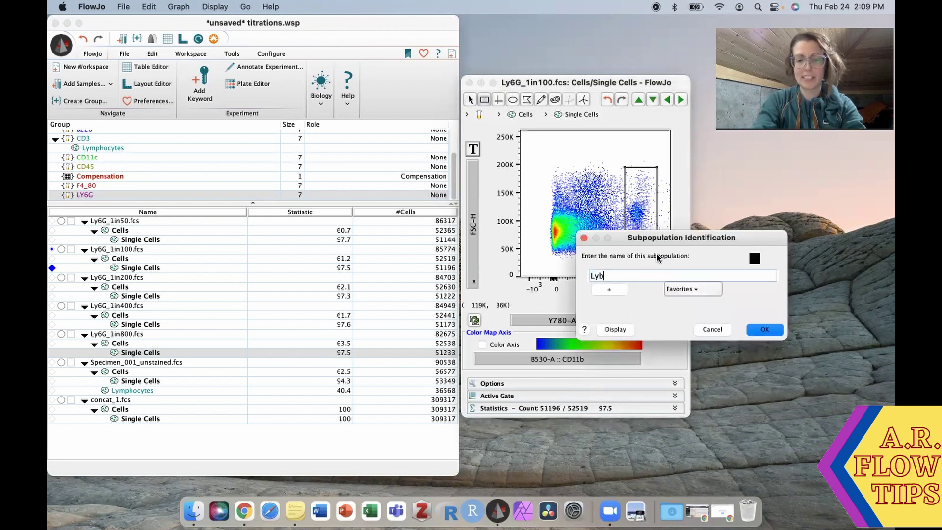
key("BackSpace")
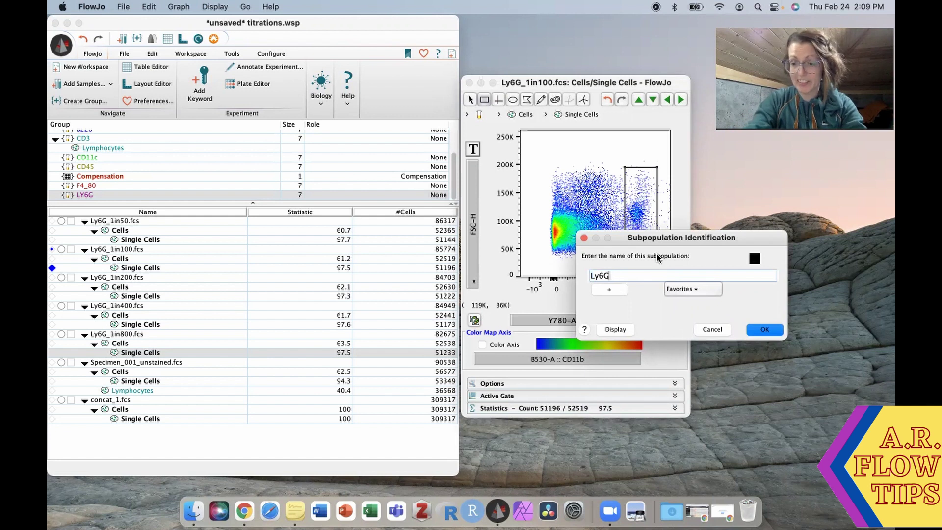
type("+")
key("Return")
Draw a rectangle gate around the dim cells, named Ly6G-.
left_click(484, 99)
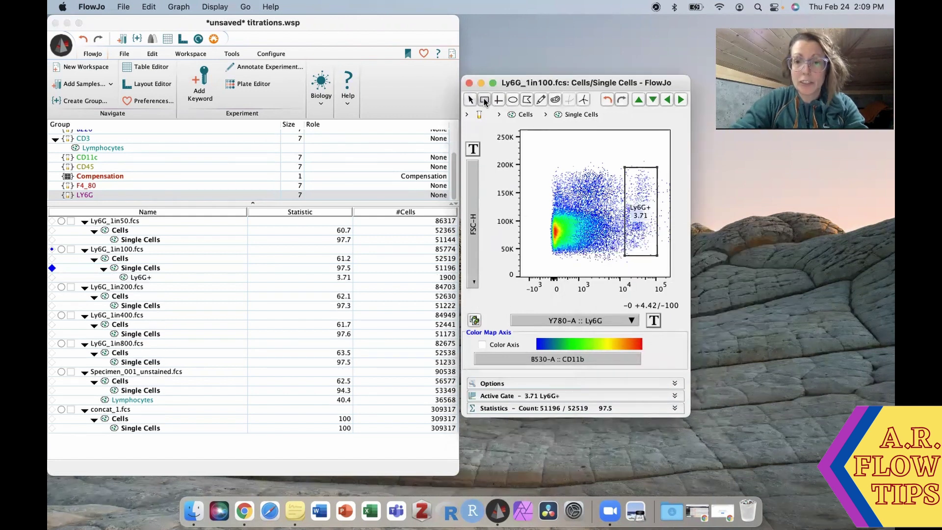
left_click_drag(540, 158, 624, 263)
type("L")
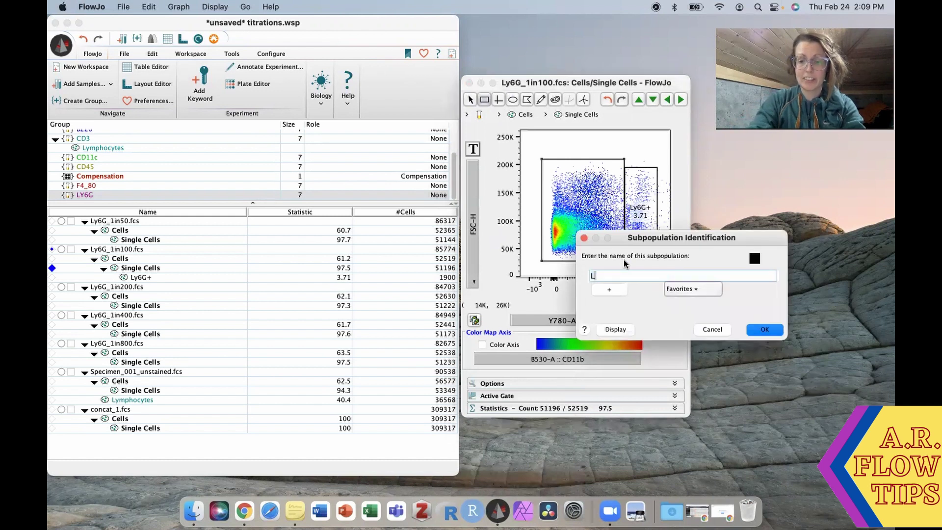
type("y6G")
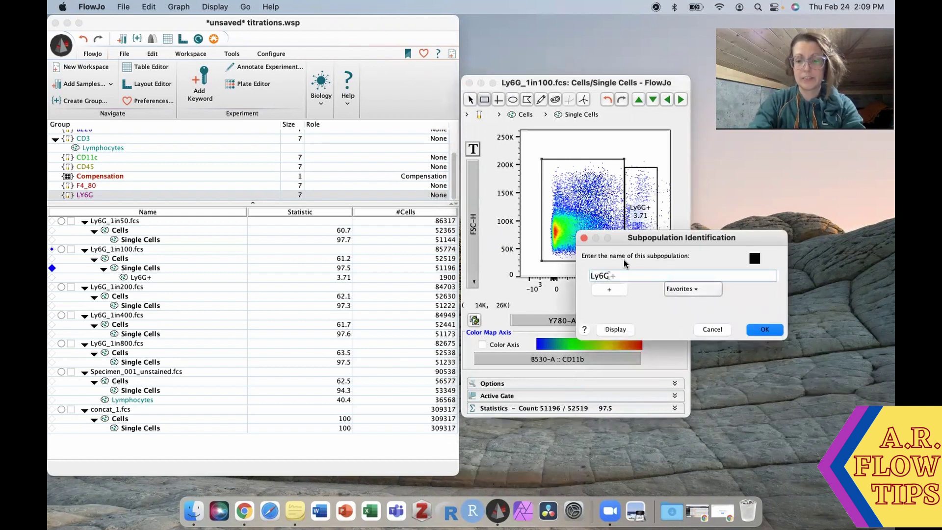
type("-")
key("Return")
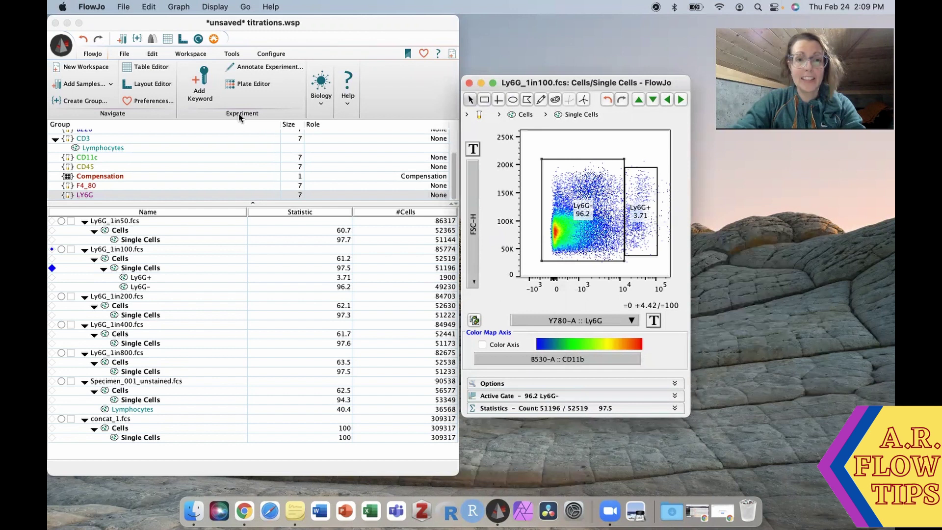
Launch the StainIndex plugin on the Ly6G_1in100 Single Cells population.
left_click(186, 54)
left_click(231, 55)
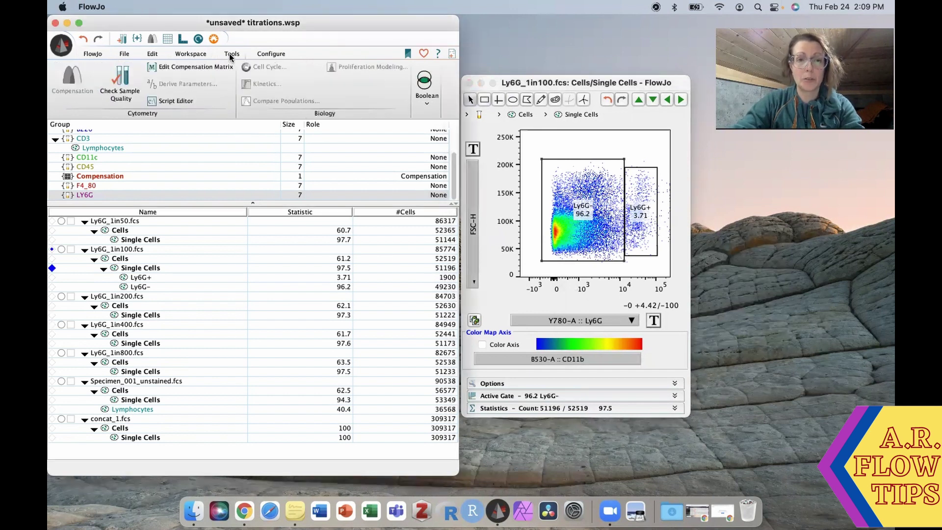
left_click(208, 55)
left_click(289, 67)
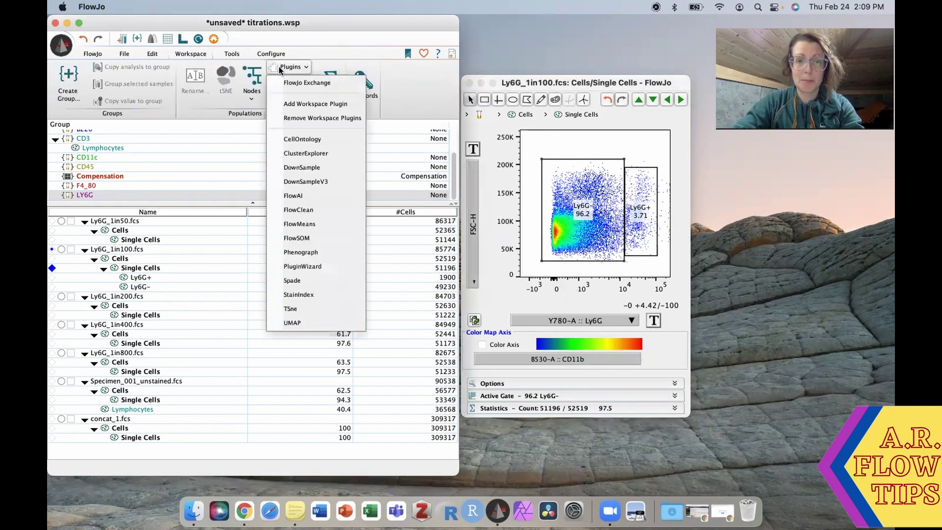
left_click(299, 295)
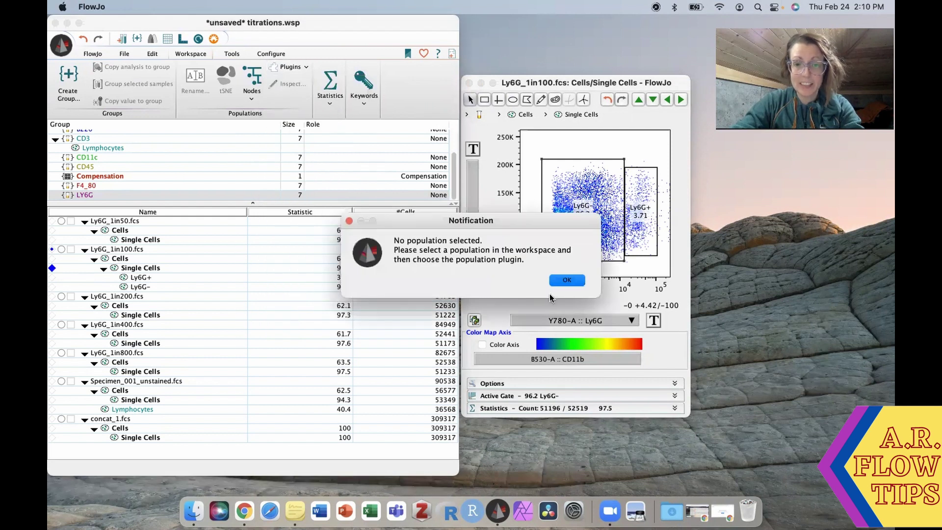
left_click(564, 281)
left_click(142, 268)
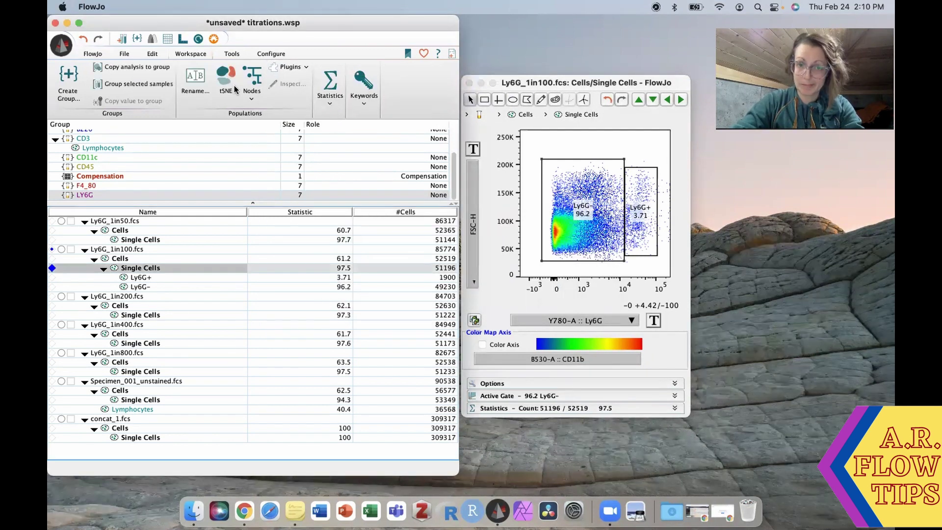
left_click(292, 67)
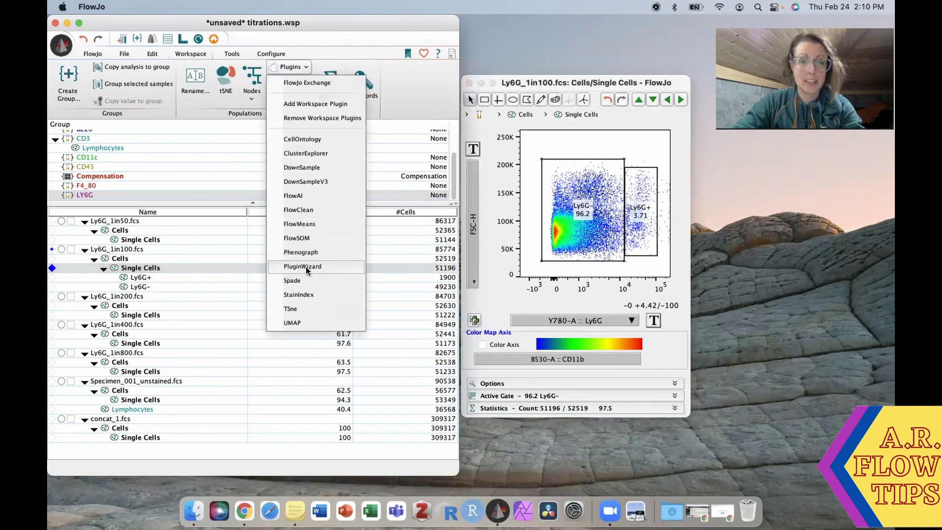
left_click(300, 293)
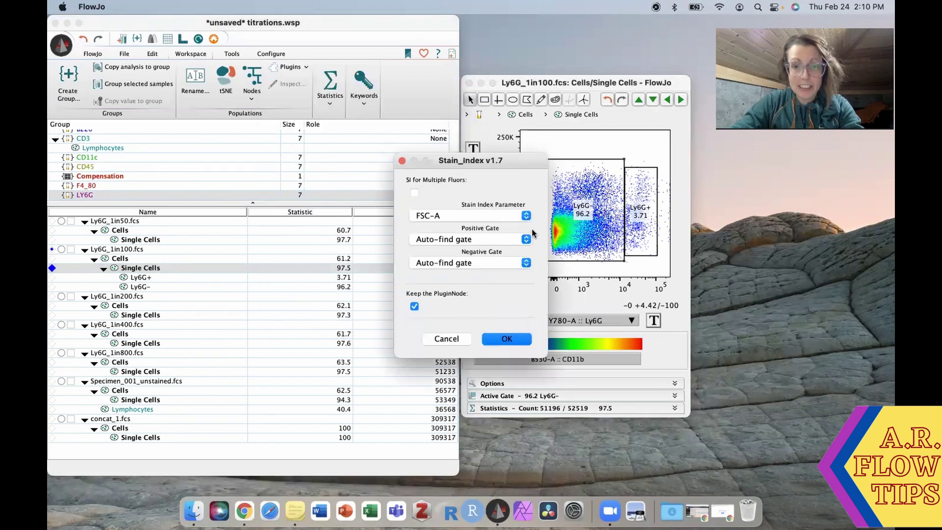
Run StainIndex with parameter Y780-A :: Ly6G, positive gate Ly6G+ and negative gate Ly6G-.
left_click(520, 239)
left_click(525, 216)
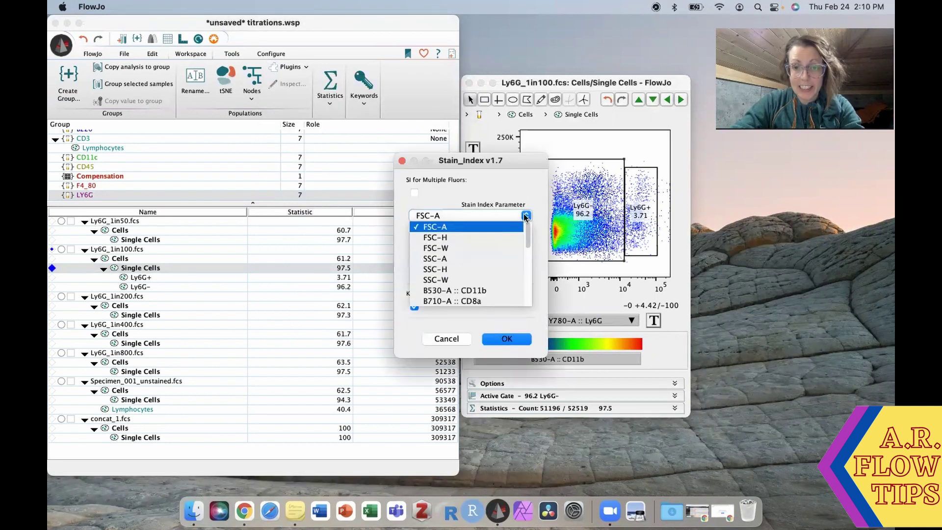
left_click_drag(528, 251, 523, 298)
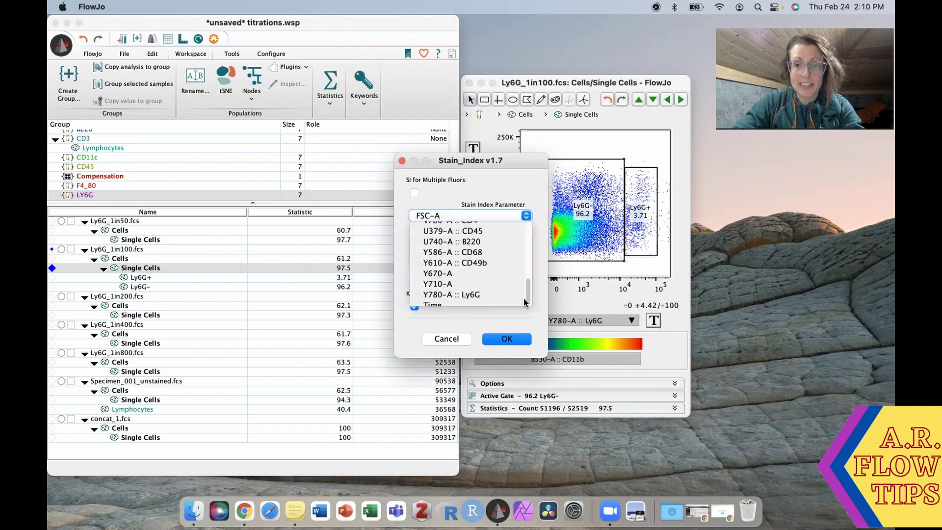
left_click(478, 293)
left_click(517, 237)
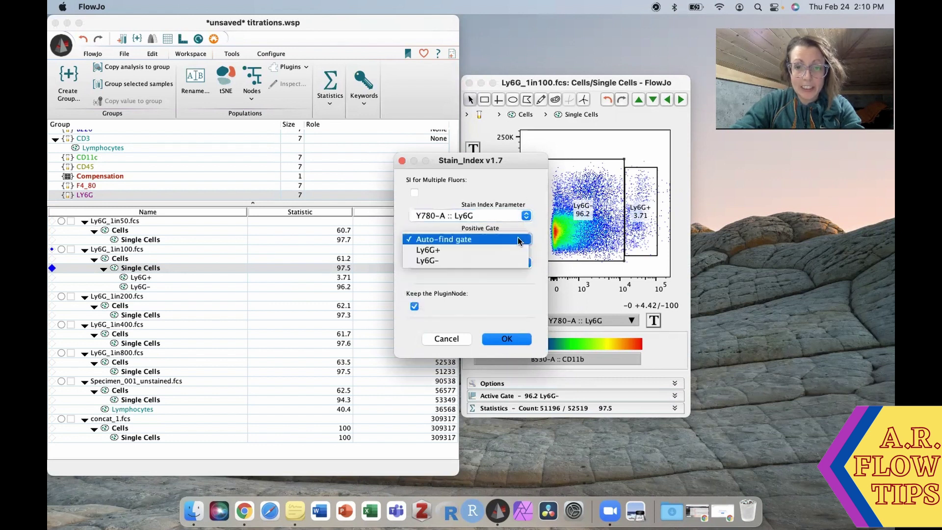
left_click(502, 250)
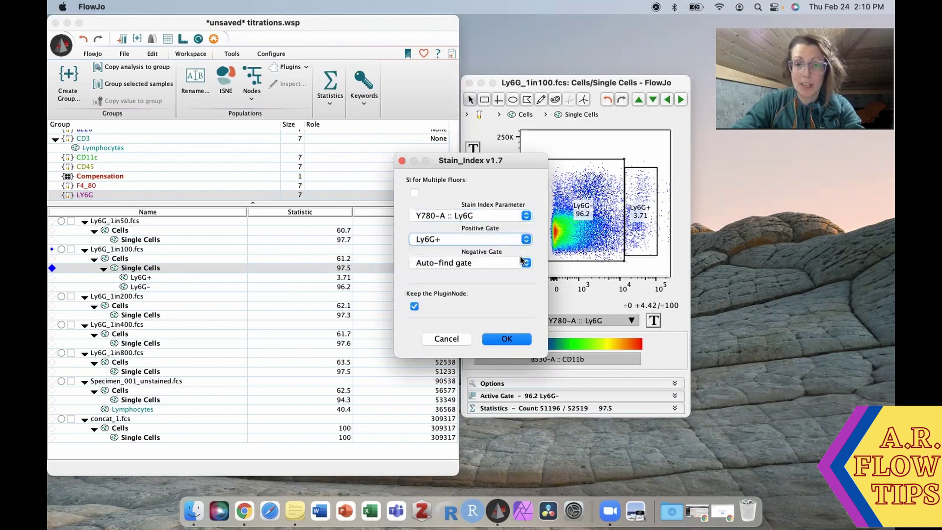
left_click(520, 262)
left_click(493, 286)
left_click(508, 338)
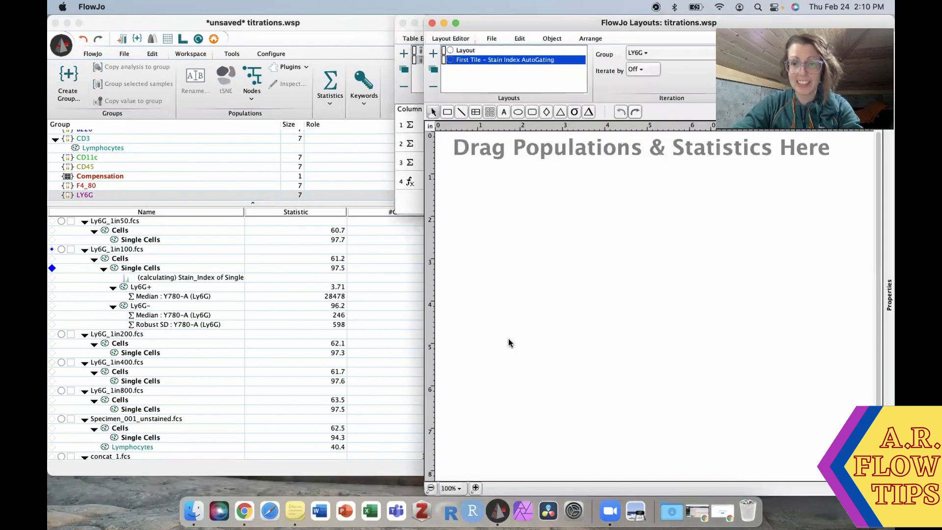
Create the Stain_Index_Y780-A :: Ly6G table from the Table Editor.
left_click(411, 201)
left_click_drag(640, 25, 550, 136)
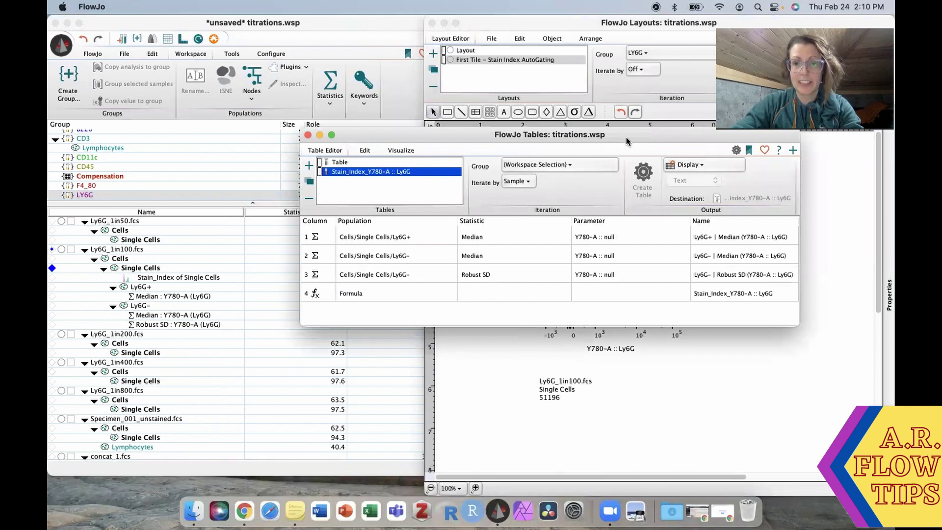
left_click_drag(626, 137, 608, 152)
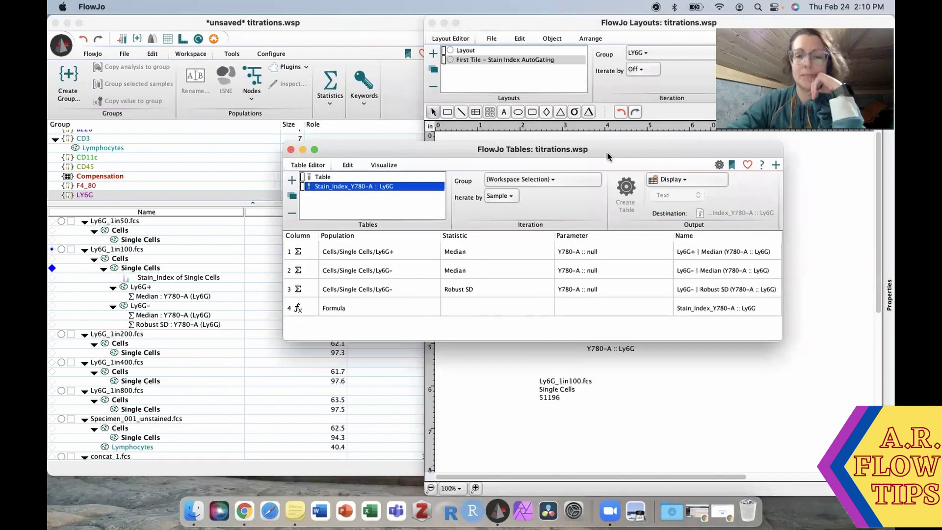
left_click(556, 274)
left_click(620, 205)
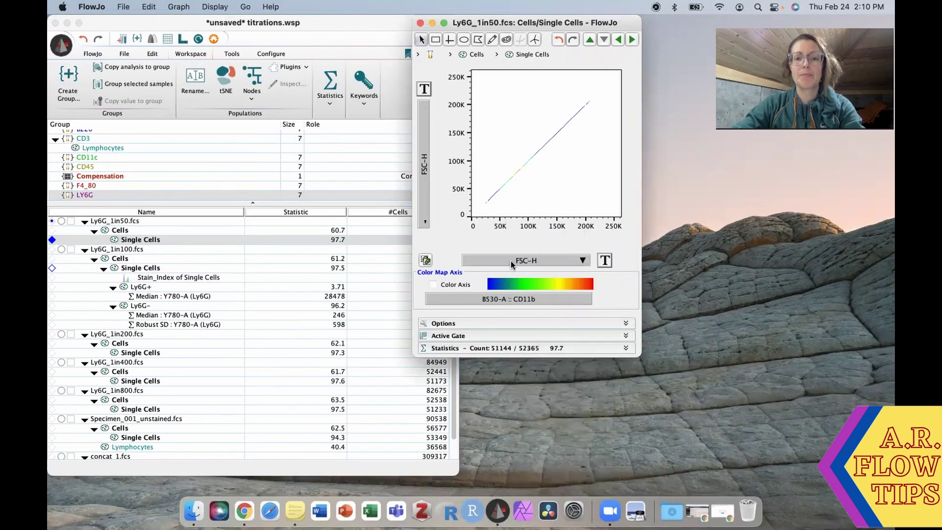
Put Y780-A :: Ly6G on the x-axis and Histogram on the y-axis for Ly6G_1in50 Single Cells.
left_click(510, 260)
left_click(530, 249)
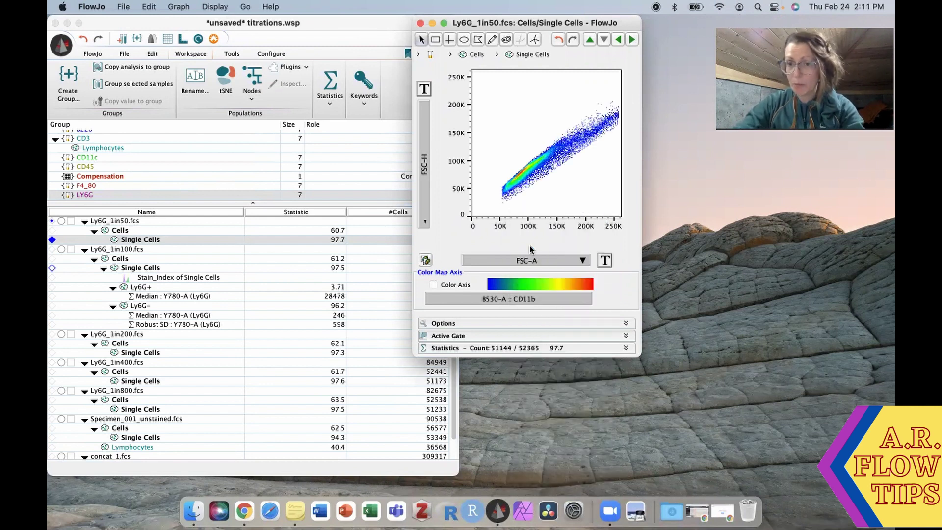
left_click(577, 260)
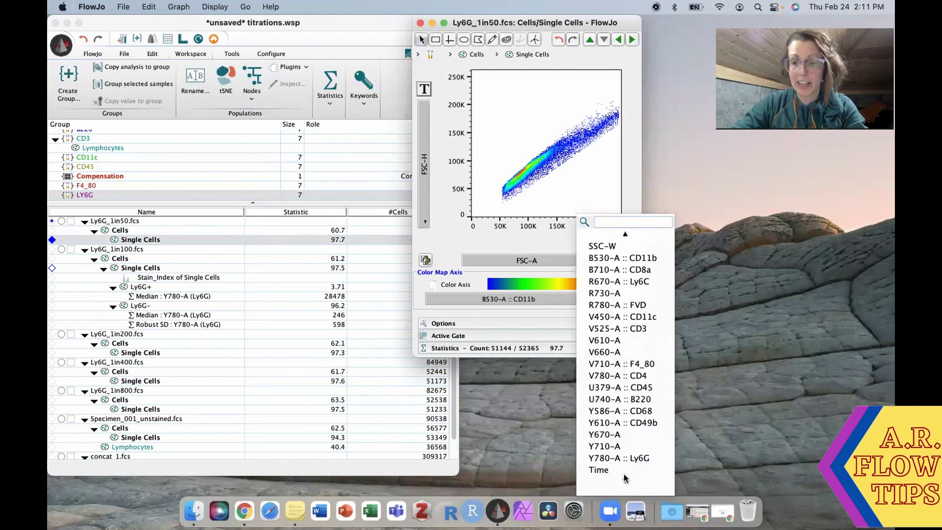
left_click(613, 490)
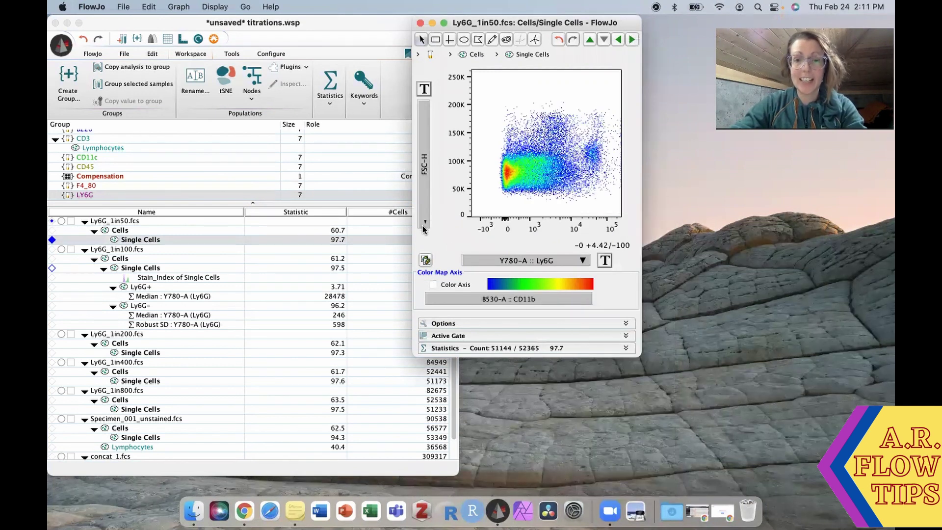
left_click(423, 227)
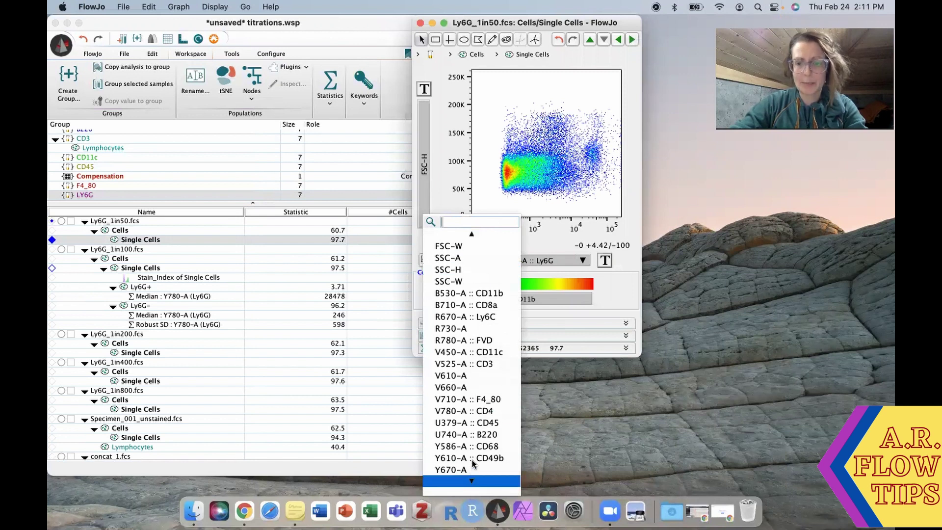
left_click(468, 458)
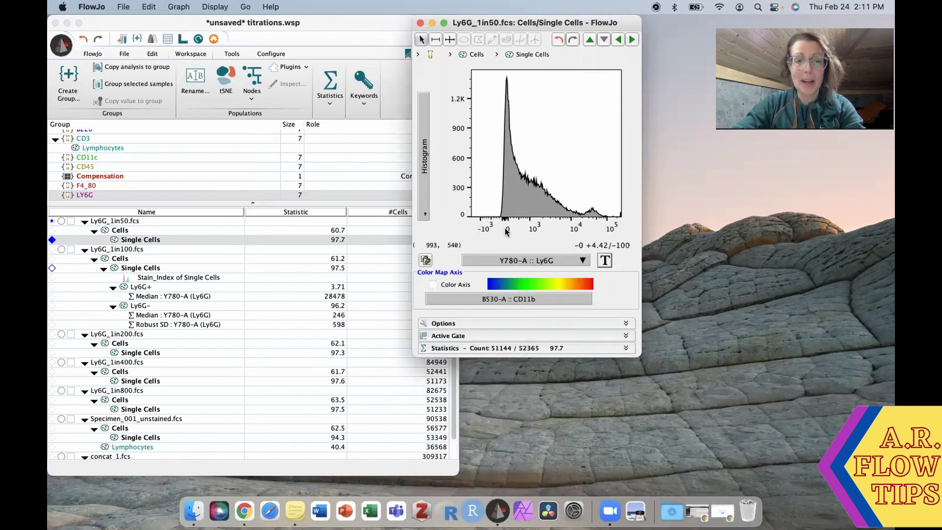
Open the Ly6G_1in800 Single Cells plot as a Ly6G histogram.
double_click(146, 410)
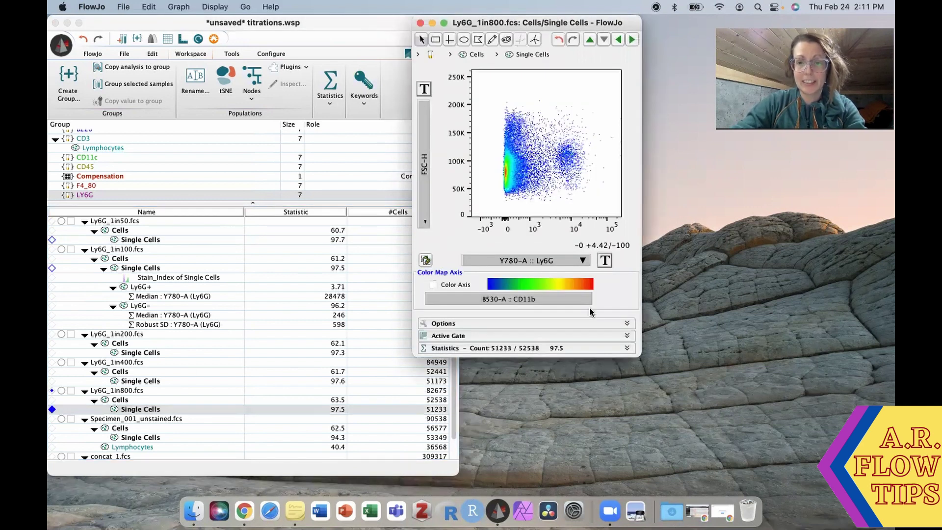
left_click(425, 222)
mouse_move(474, 483)
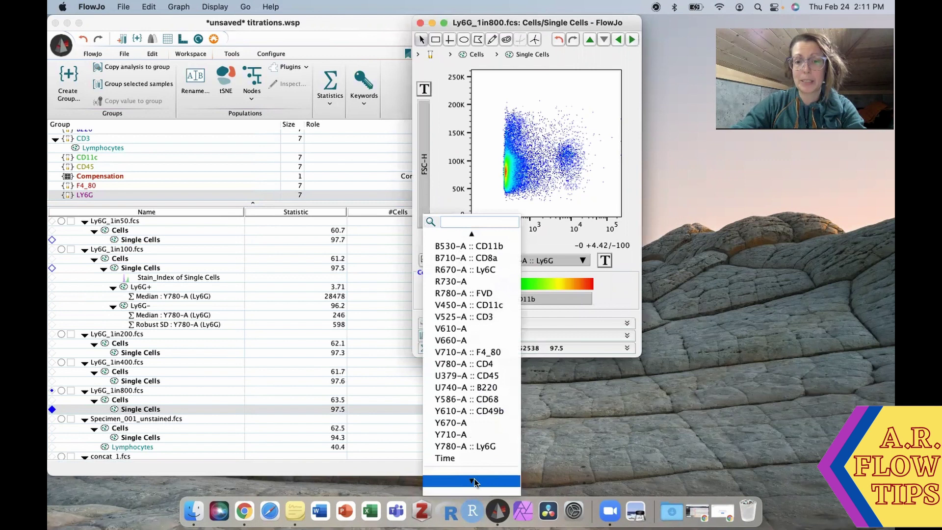
left_click(450, 454)
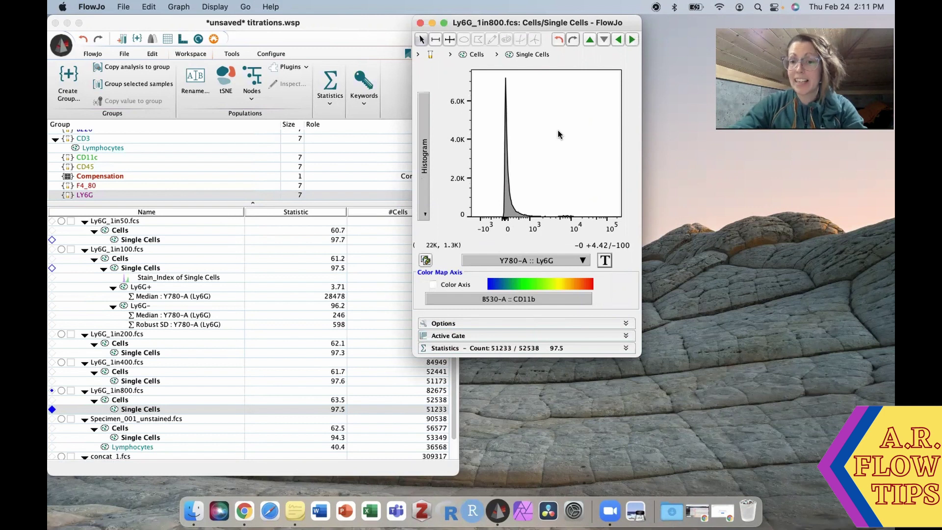
Try FSC-A, FSC-W, then FSC-H on the y-axis against Ly6G.
left_click(425, 212)
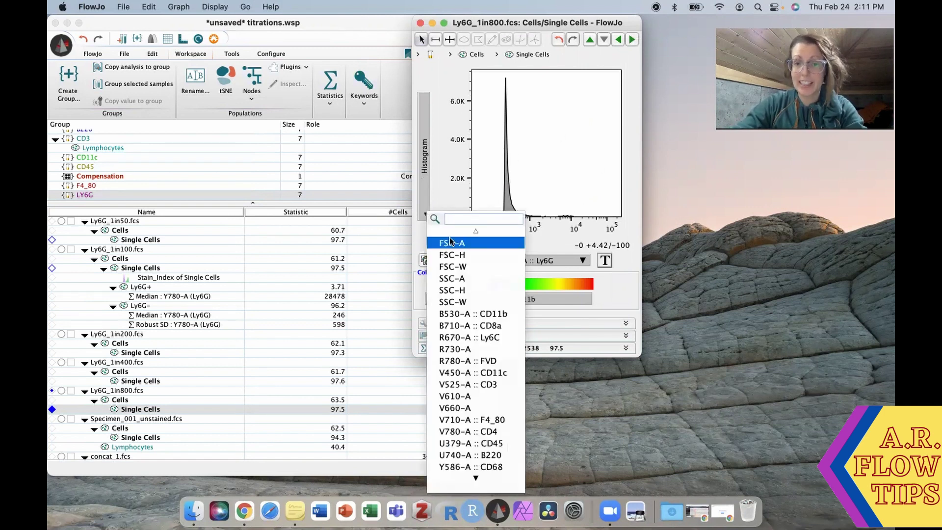
left_click(449, 239)
left_click(425, 221)
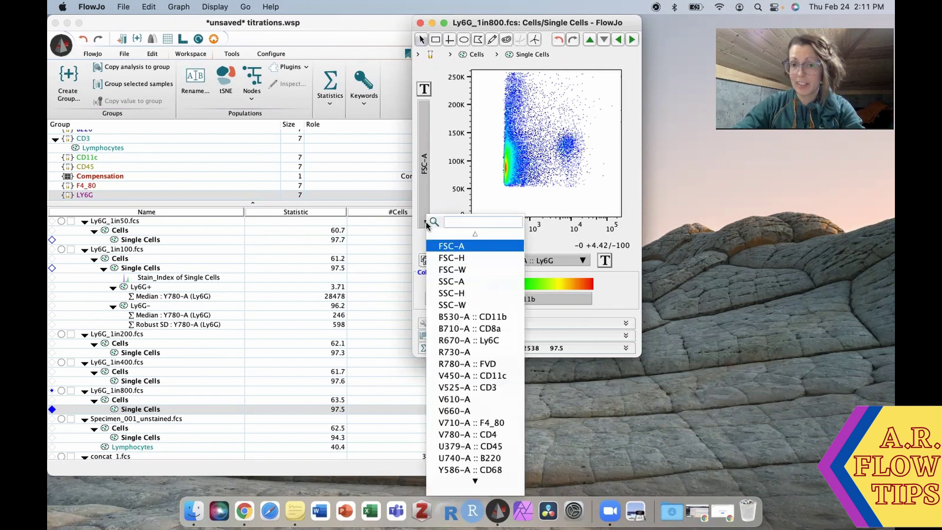
left_click(438, 267)
left_click(422, 219)
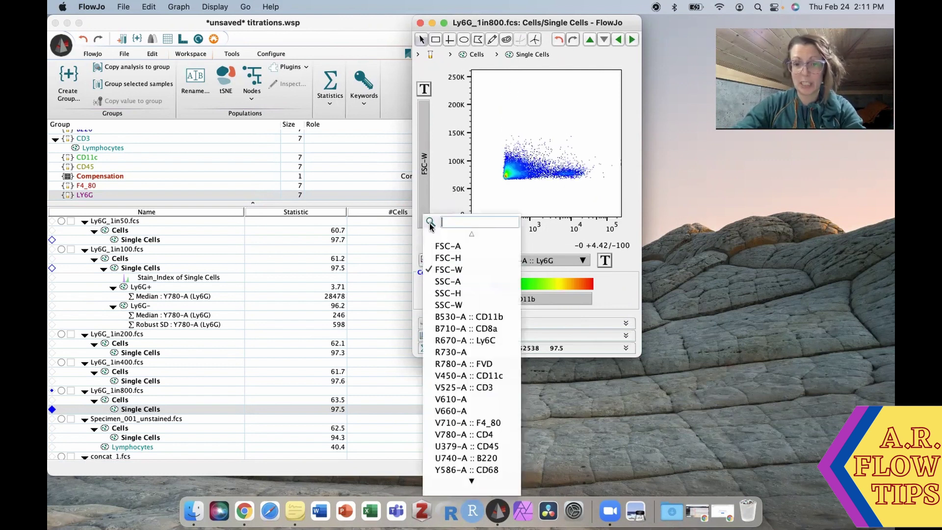
left_click(442, 260)
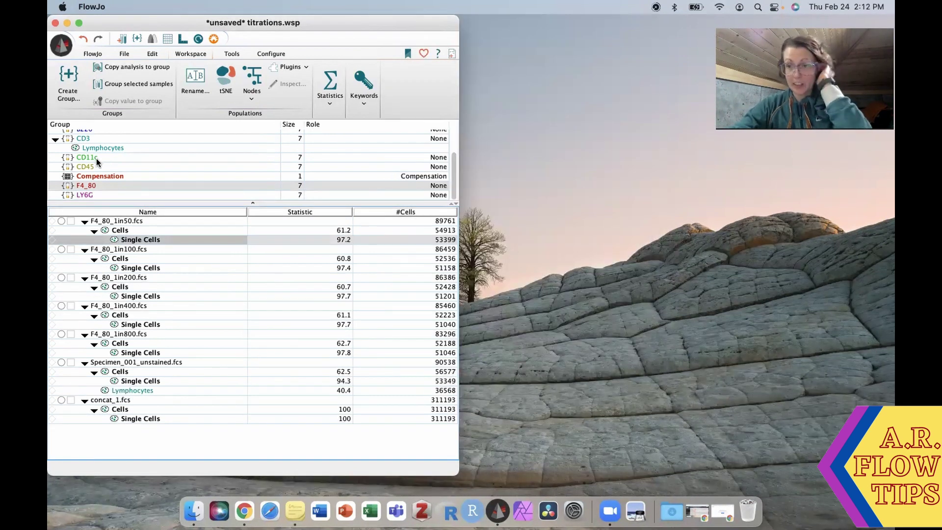
Switch to the CD11c group and open the CD11c_1in50 Single Cells plot.
double_click(87, 157)
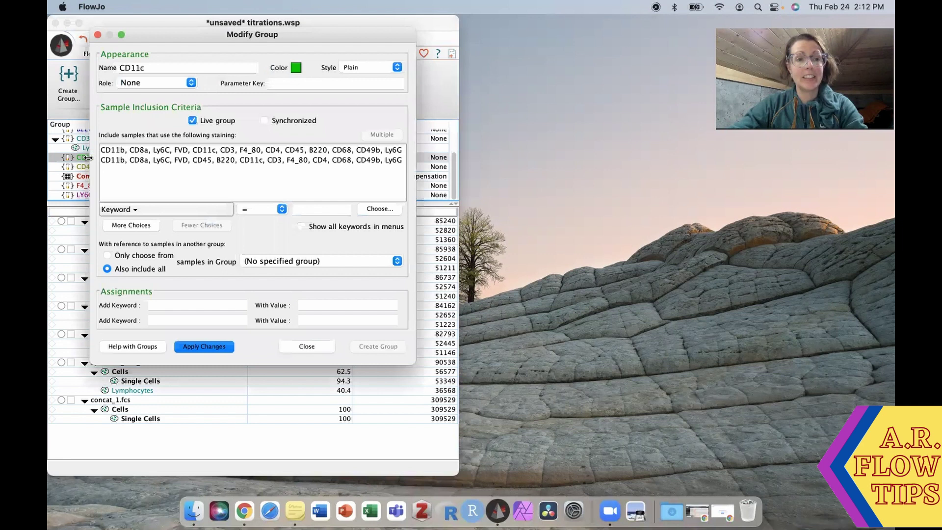
left_click(291, 345)
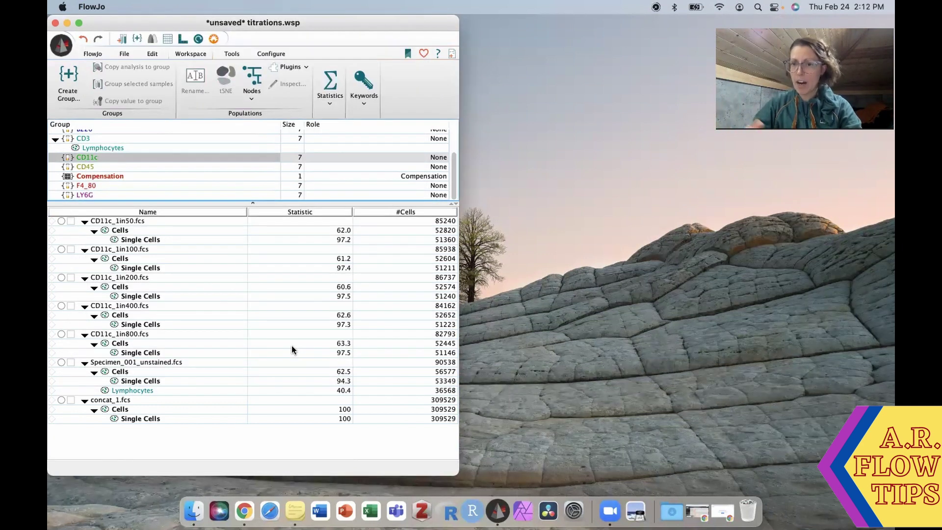
double_click(139, 238)
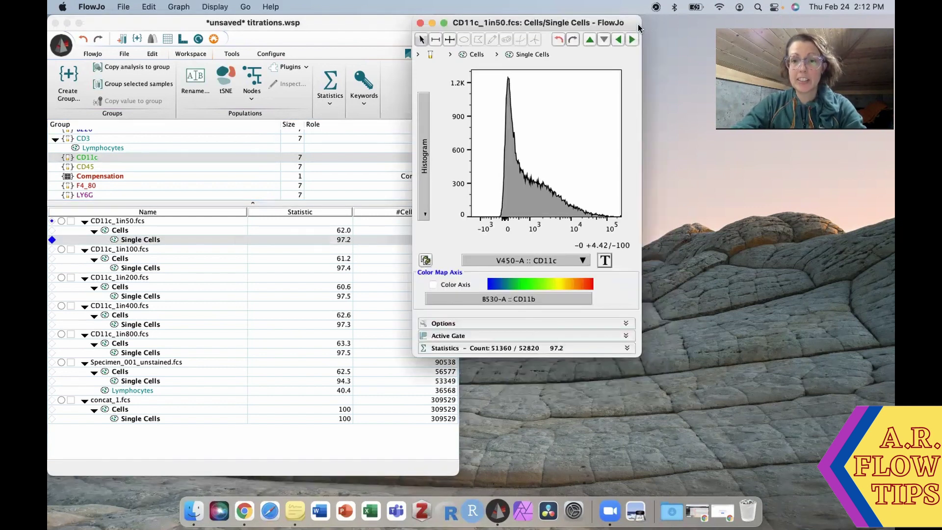
left_click_drag(638, 24, 643, 34)
left_click_drag(672, 92, 670, 93)
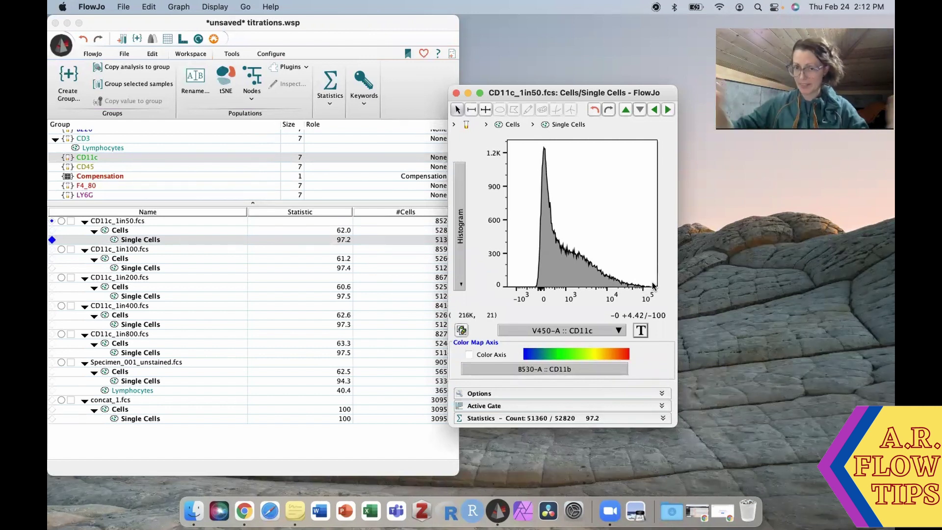
Try FSC-H on the y-axis, then return to a V450-A :: CD11c histogram.
left_click(461, 284)
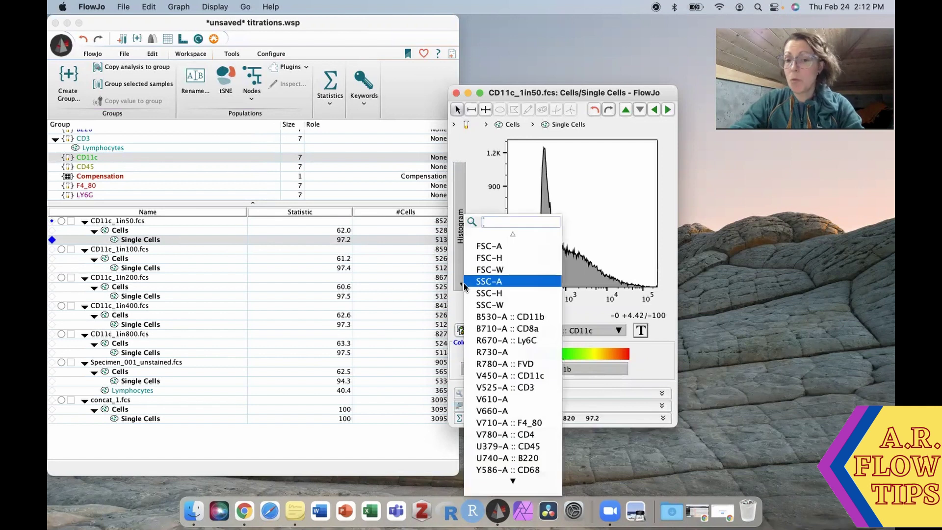
left_click(490, 258)
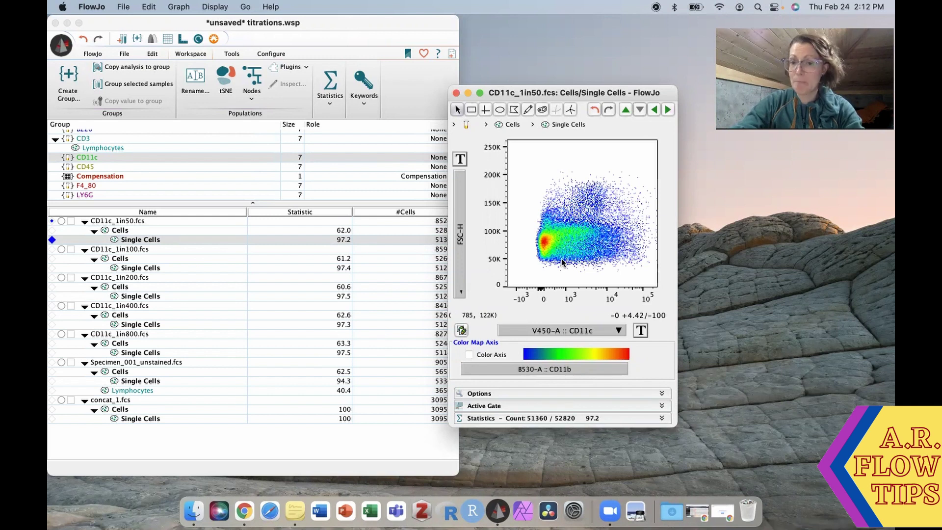
left_click(458, 292)
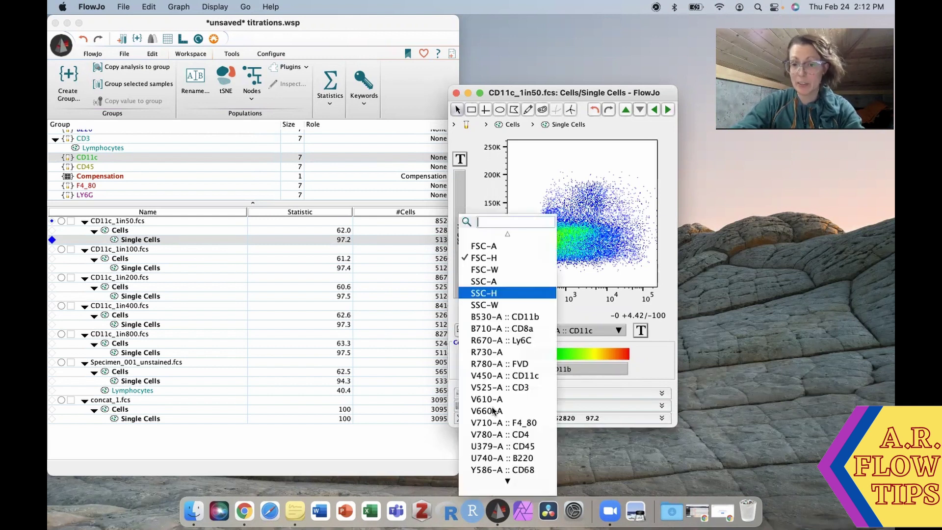
left_click(502, 455)
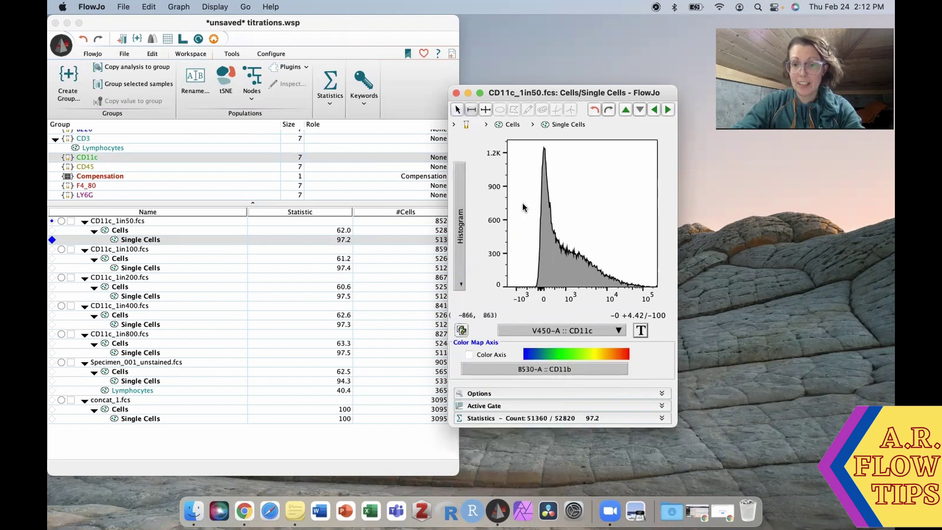
Draw range gates named CD11c- over the negative peak and CD11c+ over the positive tail.
left_click_drag(523, 206, 561, 209)
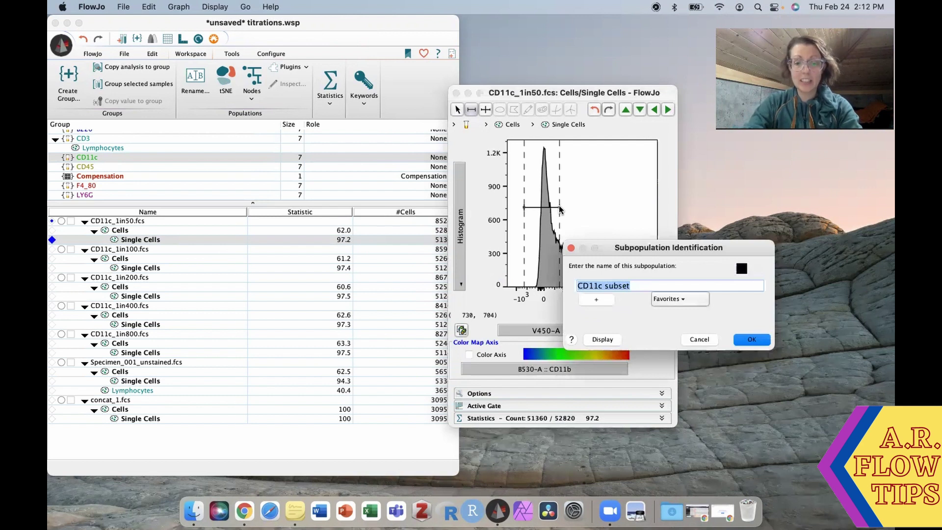
type("CD11c-")
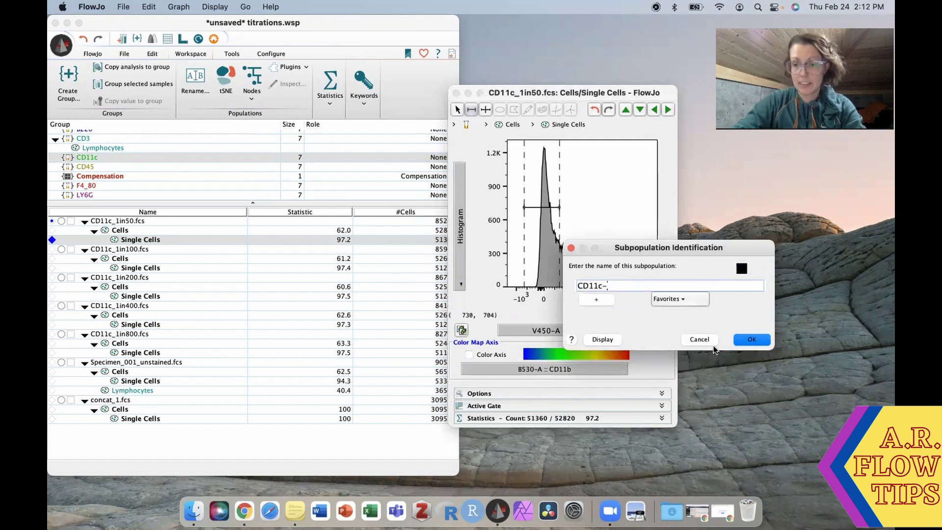
left_click(751, 339)
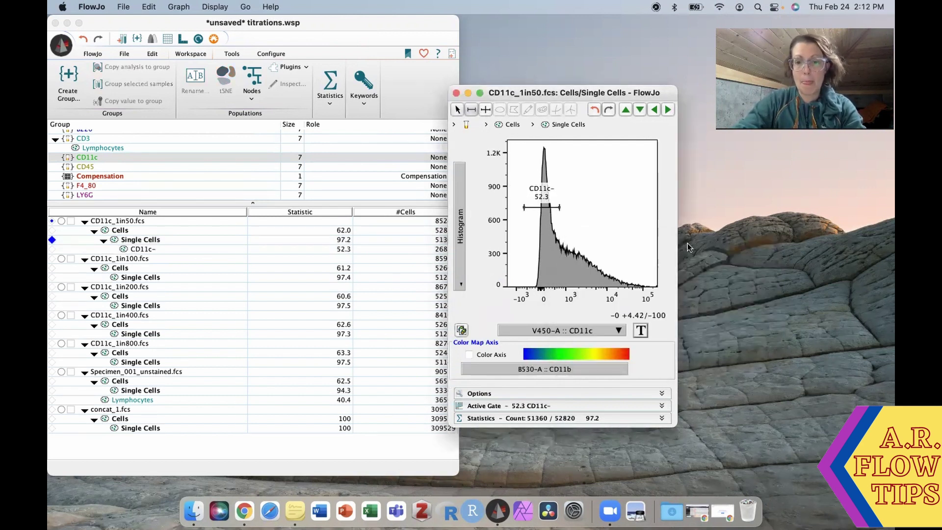
left_click_drag(649, 220, 561, 222)
type("CD11")
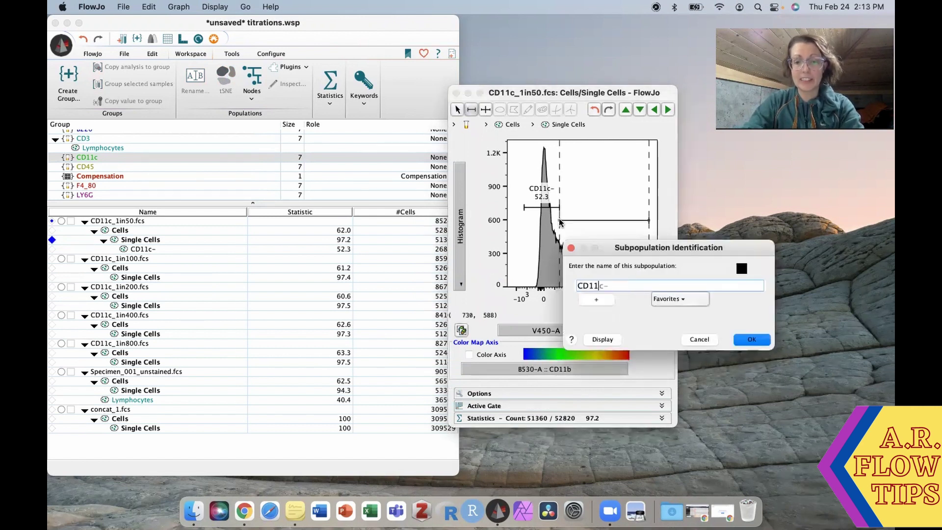
type("c+")
key("Return")
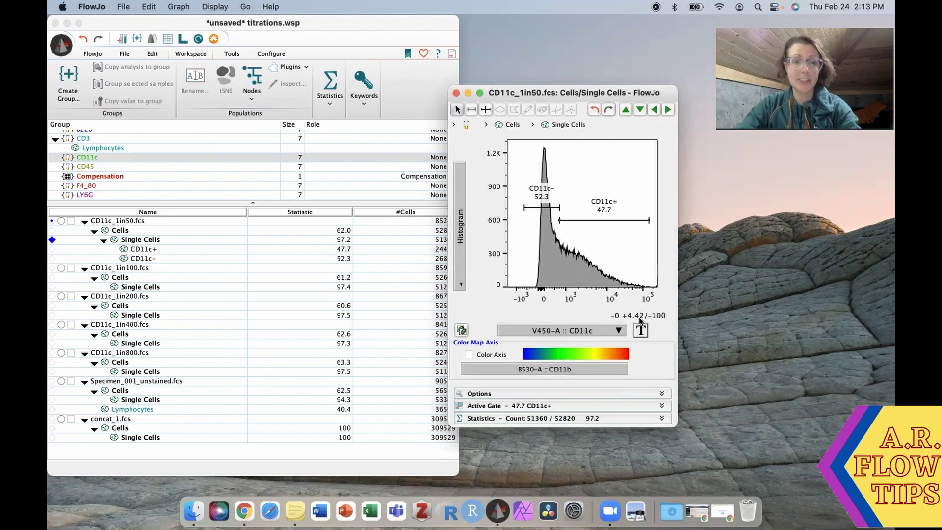
Open CD11c_1in800 Single Cells as a V450-A :: CD11c histogram, placed beside the 1in50 plot.
double_click(140, 371)
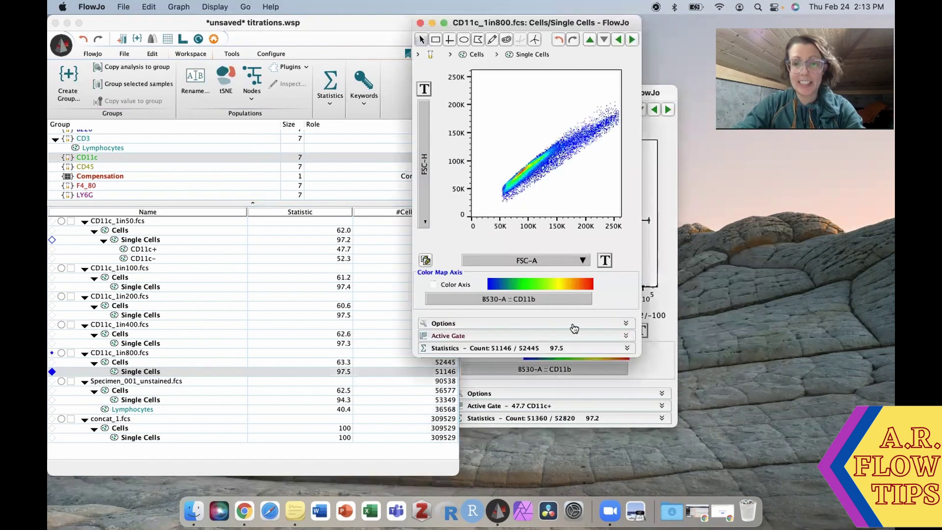
left_click(569, 258)
scroll(613, 344, "down", 3)
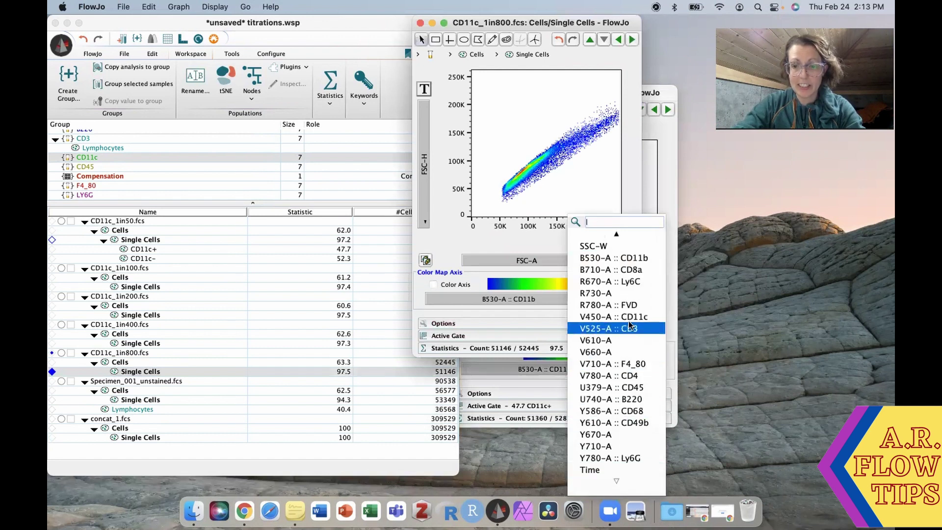
left_click(629, 317)
left_click(425, 220)
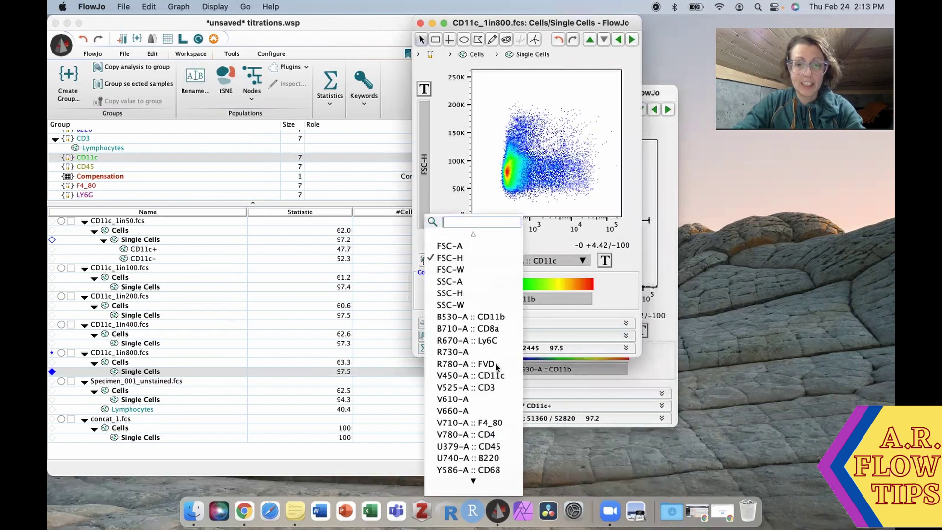
scroll(473, 474, "down", 2)
scroll(472, 473, "down", 2)
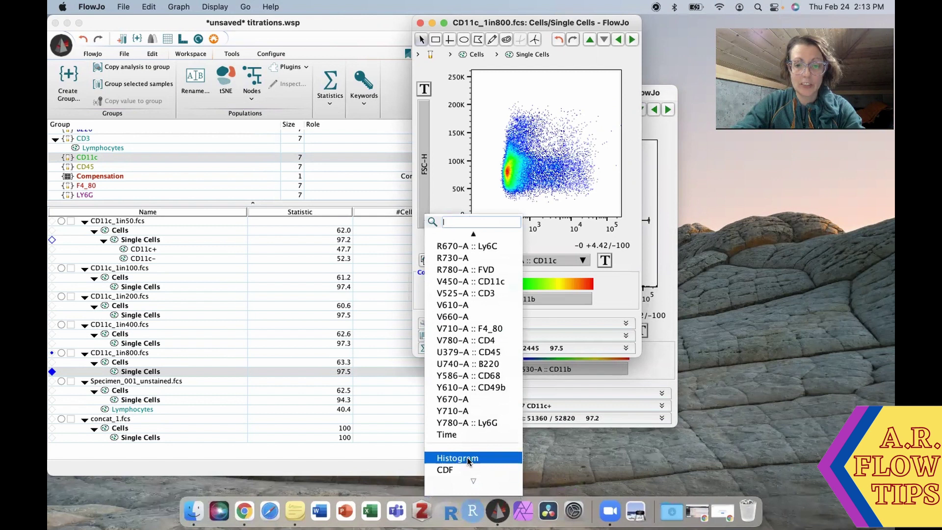
left_click(456, 510)
left_click_drag(633, 23, 483, 128)
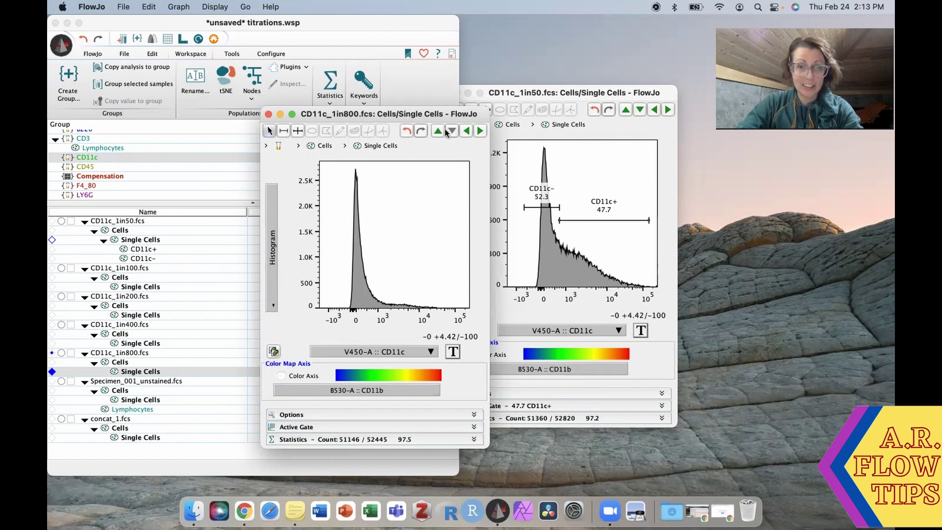
Draw range gates CD11c- (79.2%) and CD11c+ (20.8%) on the CD11c_1in800 histogram.
left_click_drag(346, 244, 368, 244)
type("CD")
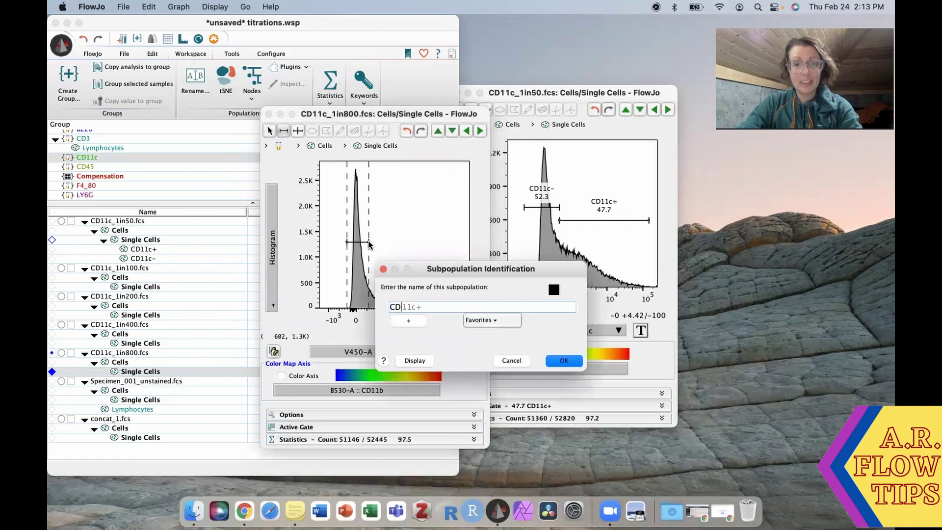
type("11c-")
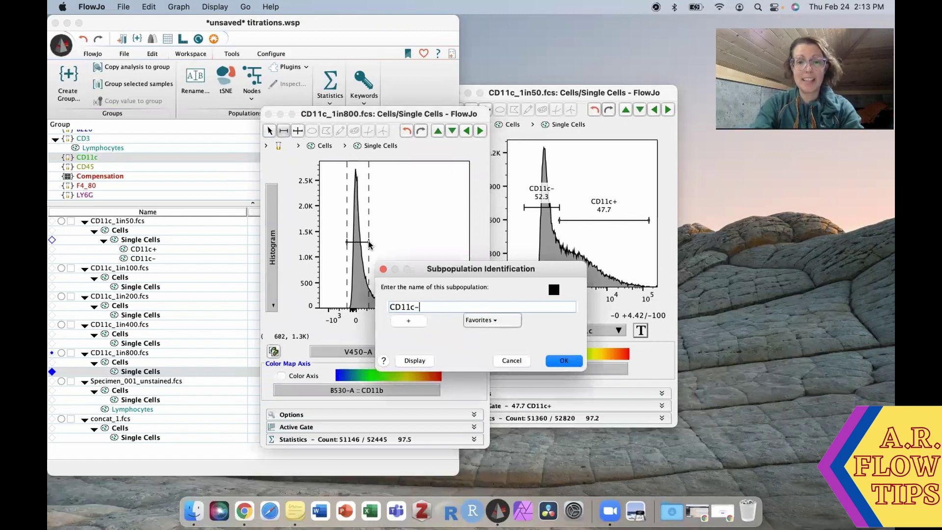
left_click(563, 361)
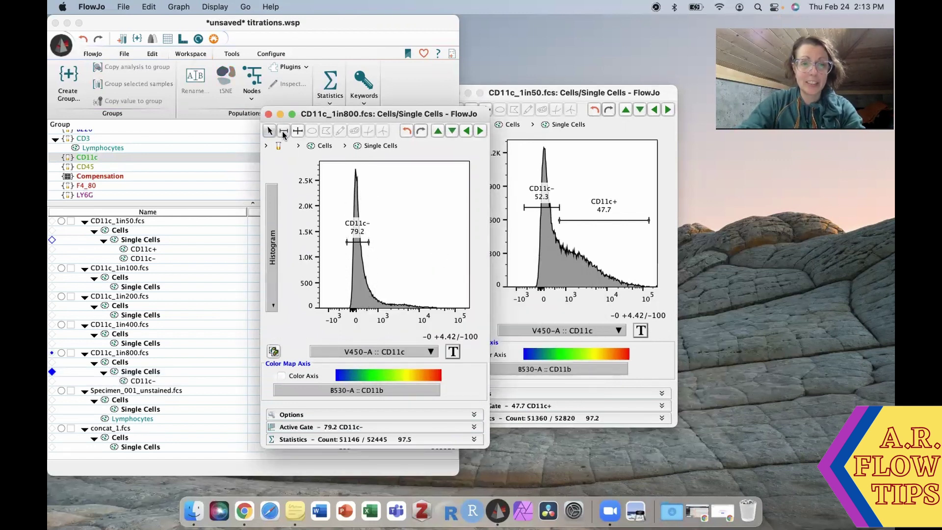
left_click_drag(466, 252, 369, 253)
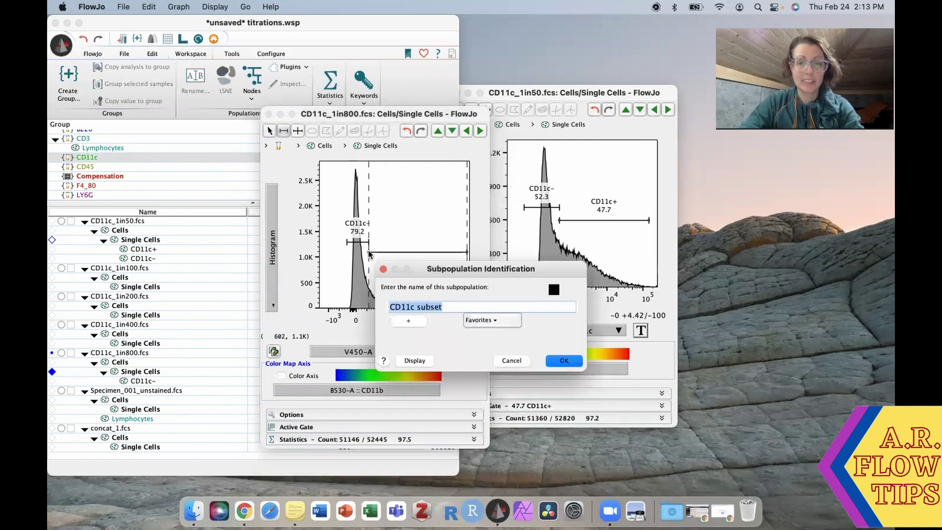
type("CD11c+")
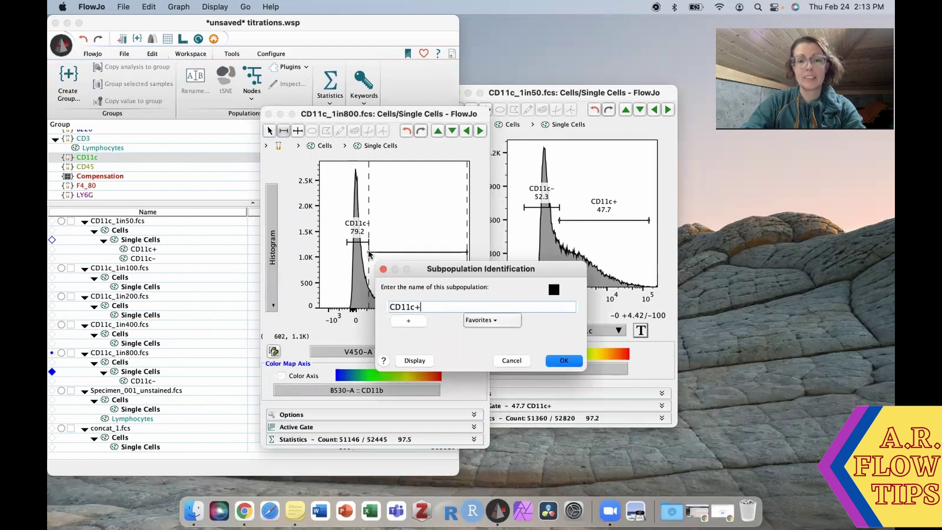
key("Return")
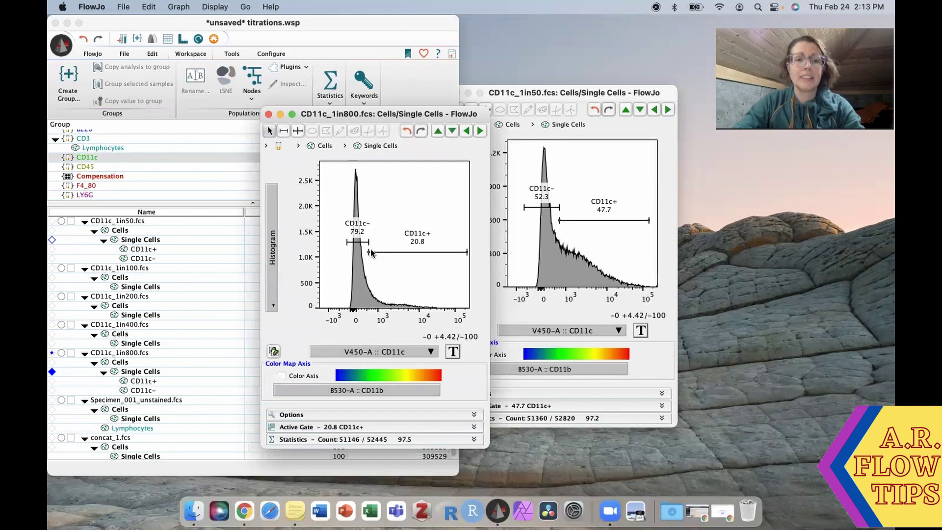
left_click(131, 373)
Run StainIndex on CD11c_1in800 Single Cells for V450-A :: CD11c, with CD11c+ positive and CD11c- negative.
left_click(289, 66)
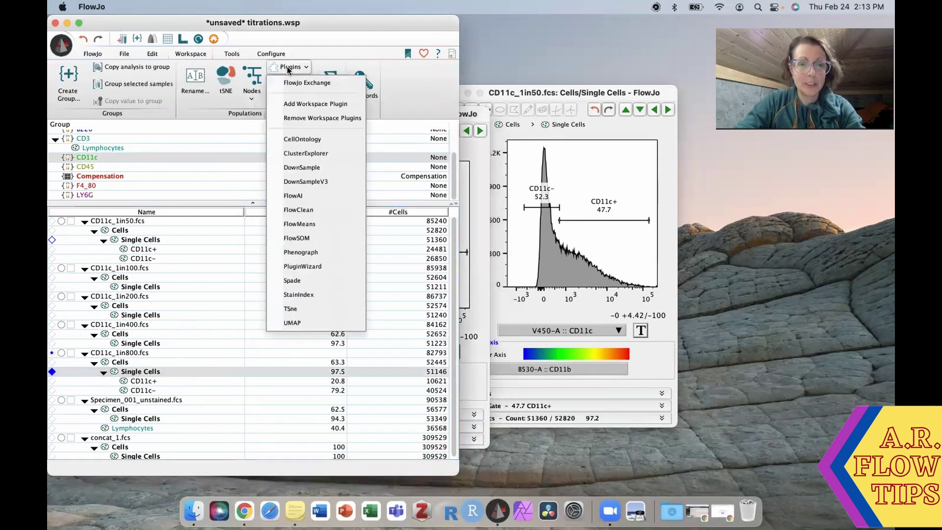
left_click(309, 295)
left_click(498, 217)
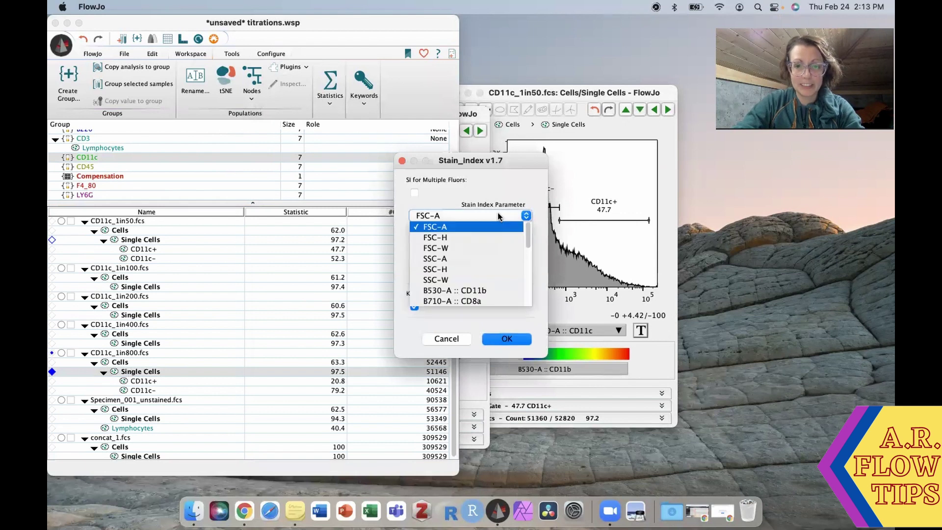
left_click_drag(528, 243, 530, 285)
scroll(491, 261, "up", 3)
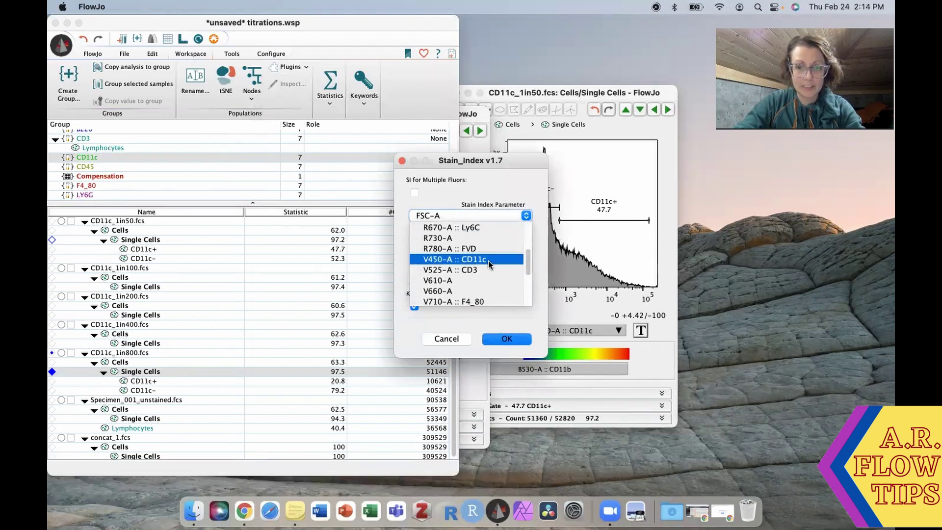
left_click(488, 260)
left_click(487, 241)
left_click(472, 250)
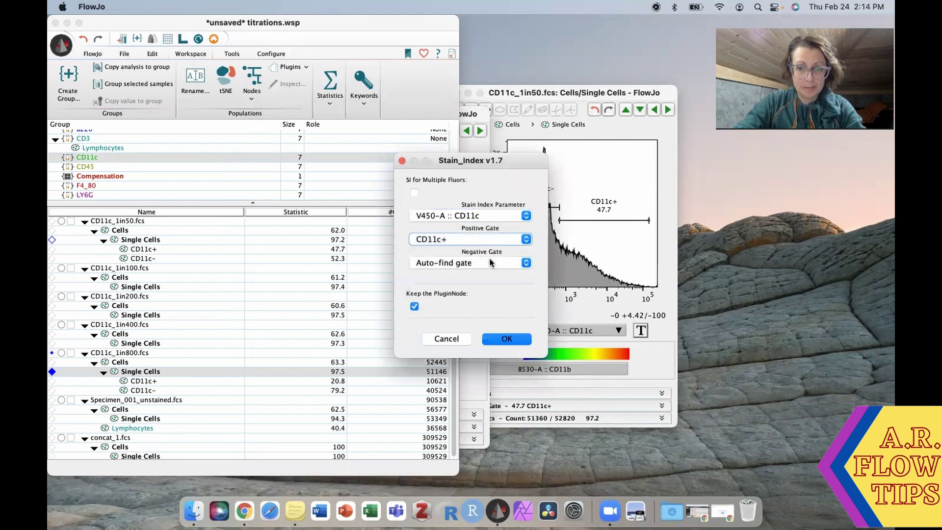
left_click(490, 262)
left_click(488, 283)
left_click(505, 338)
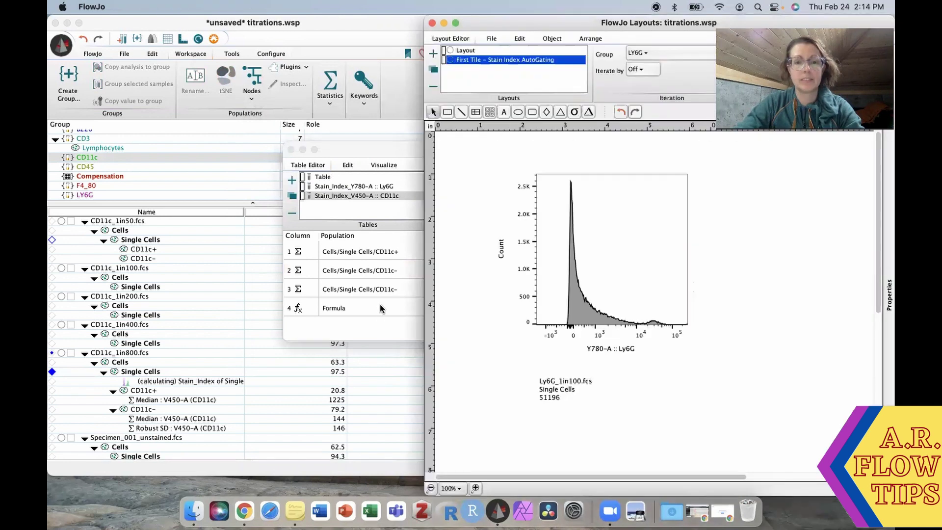
Generate the CD11c stain index results table showing 4.64 and 3.70, then close it.
left_click(380, 305)
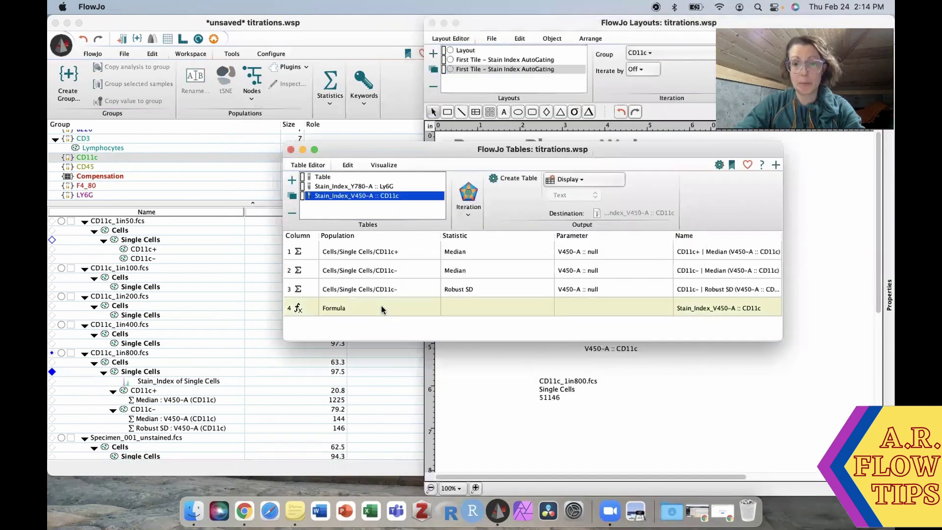
left_click(514, 178)
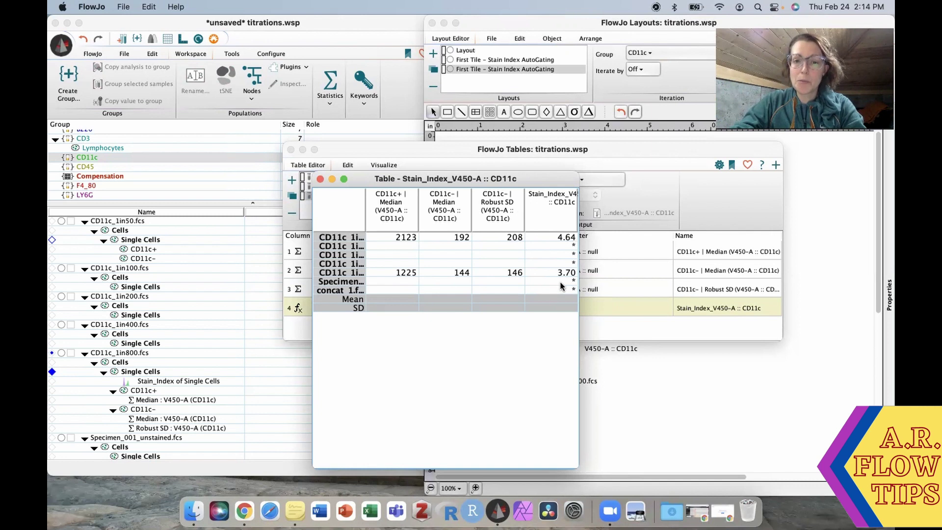
left_click(320, 179)
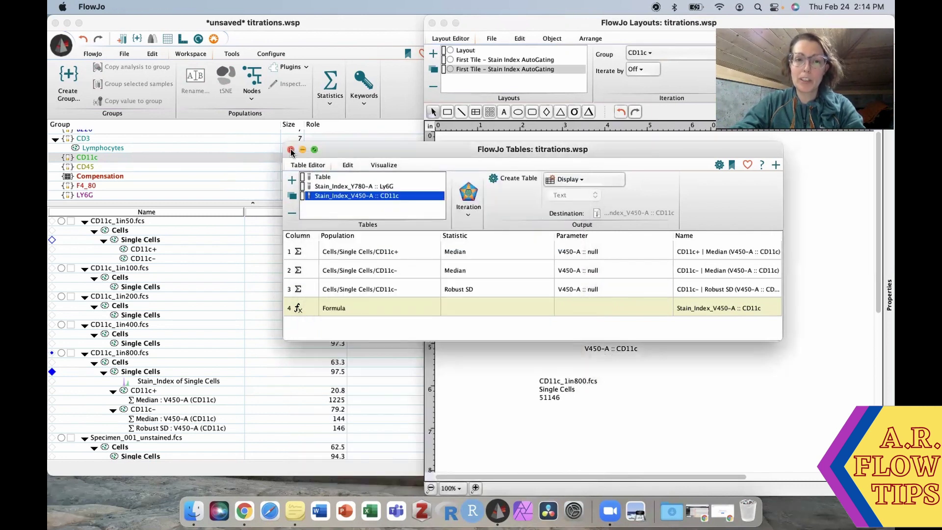
Close the table editor and the layout window, leaving the CD11c_1in50 histogram showing.
left_click(290, 150)
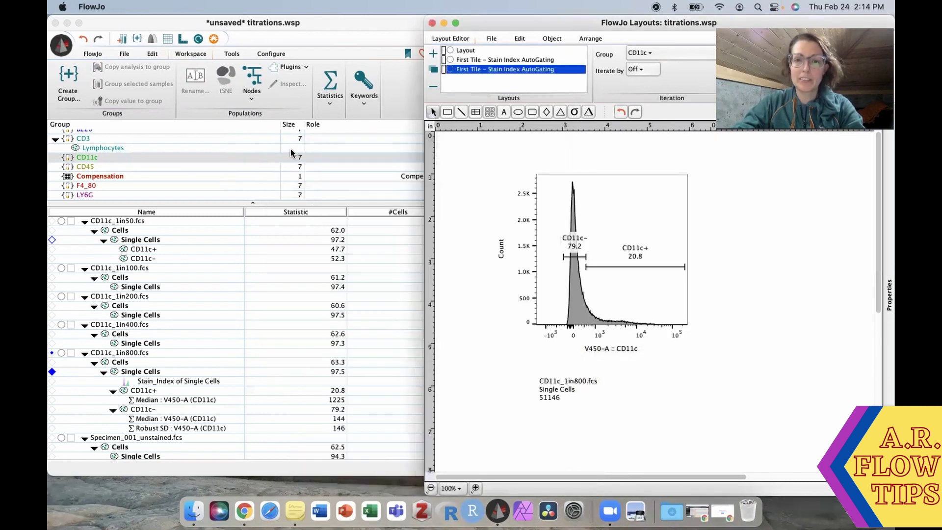
left_click(609, 343)
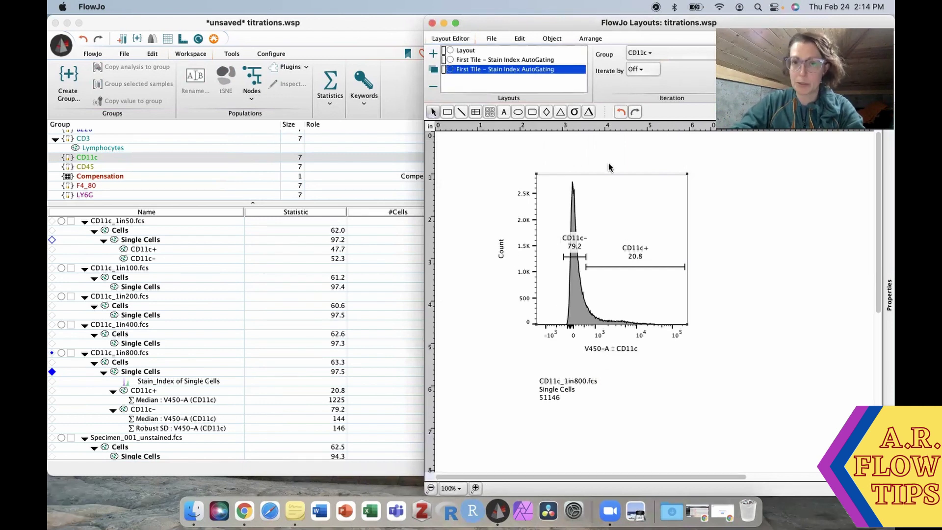
left_click(432, 23)
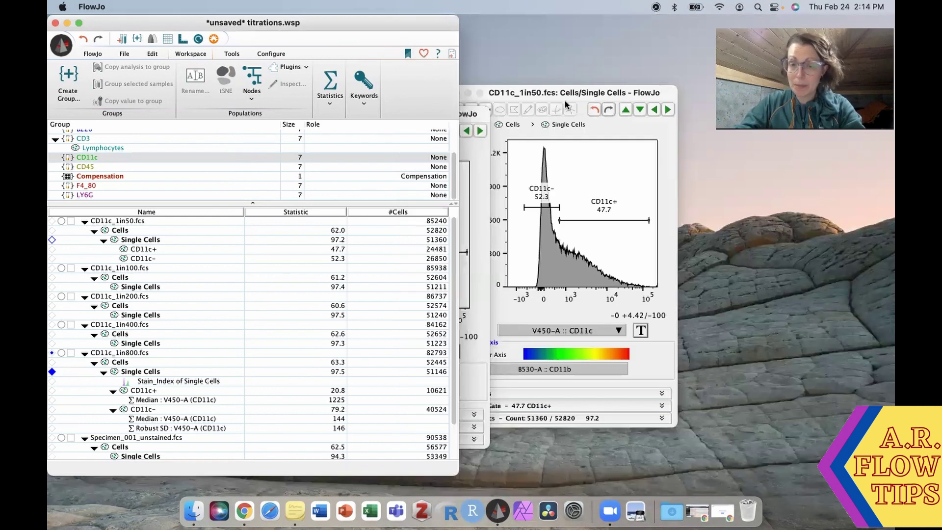